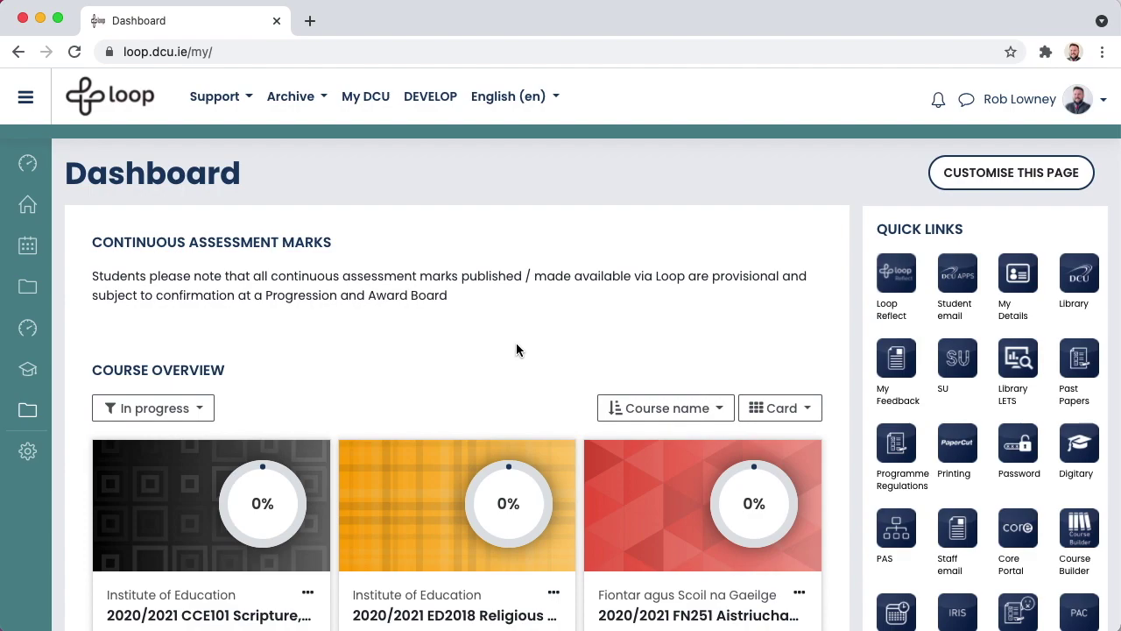
- Filter the course overview to 'All (except removed from view)'
{"action": "scroll", "coordinate": [516, 348], "scroll_direction": "down", "scroll_amount": 3}
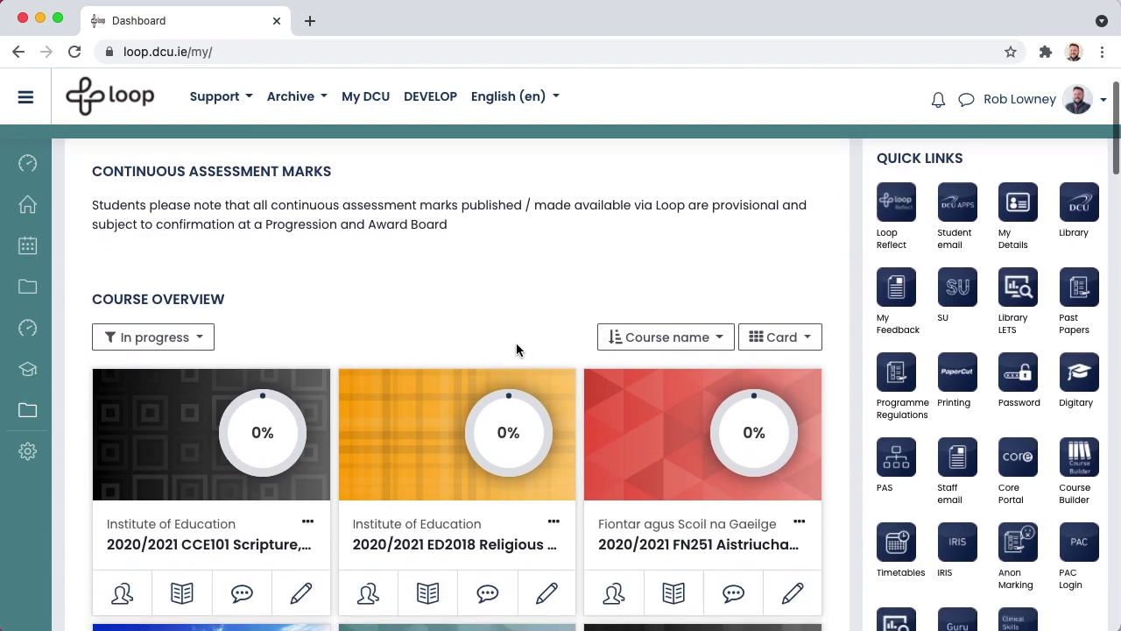
{"action": "scroll", "coordinate": [517, 350], "scroll_direction": "down", "scroll_amount": 2}
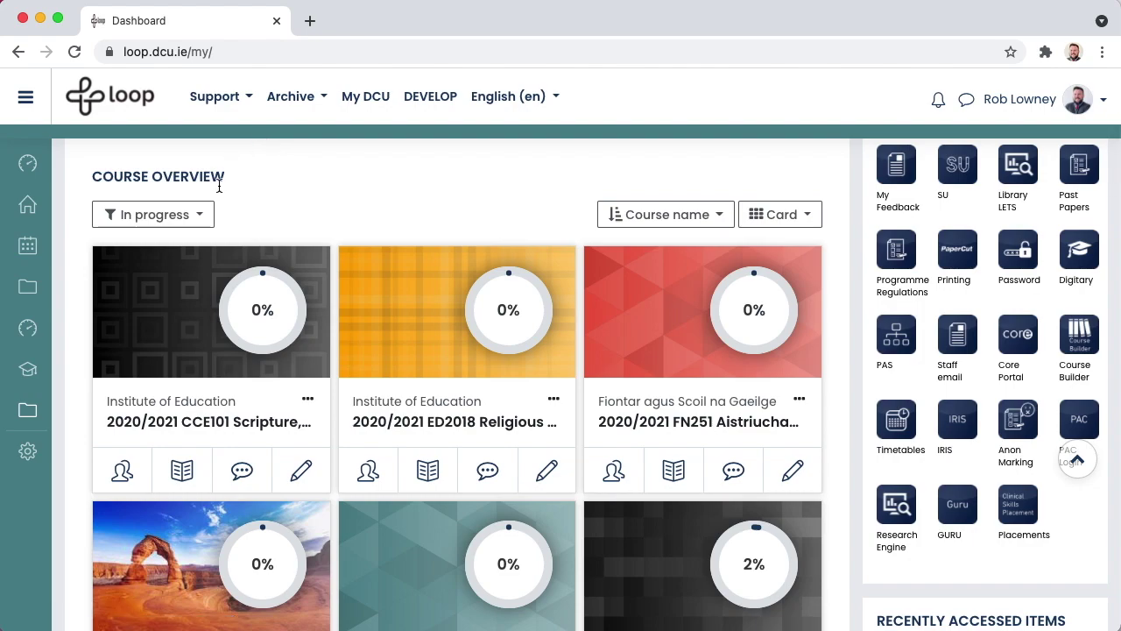
{"action": "left_click", "coordinate": [207, 214]}
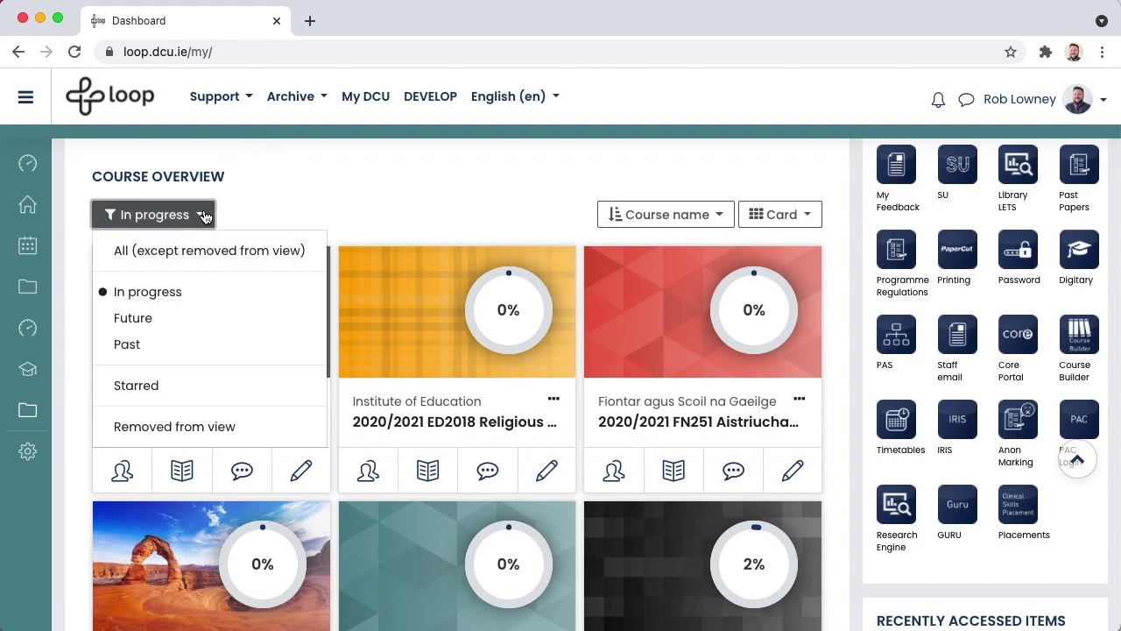
{"action": "left_click", "coordinate": [181, 252]}
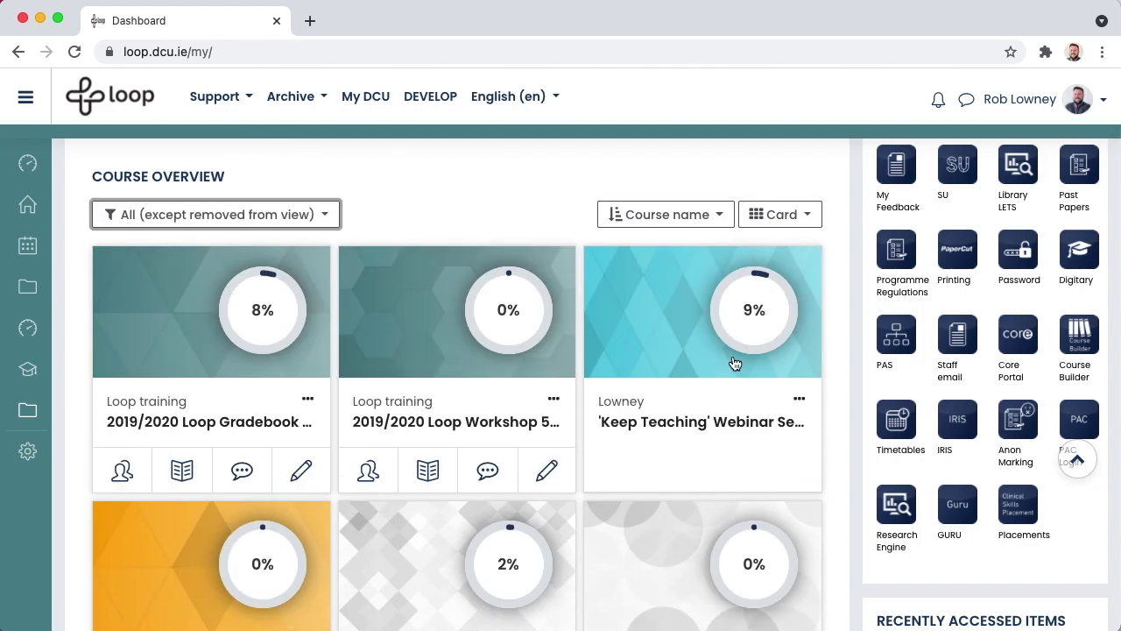
- Switch the course overview layout from Card to List
{"action": "scroll", "coordinate": [737, 367], "scroll_direction": "down", "scroll_amount": 1}
{"action": "scroll", "coordinate": [737, 366], "scroll_direction": "down", "scroll_amount": 2}
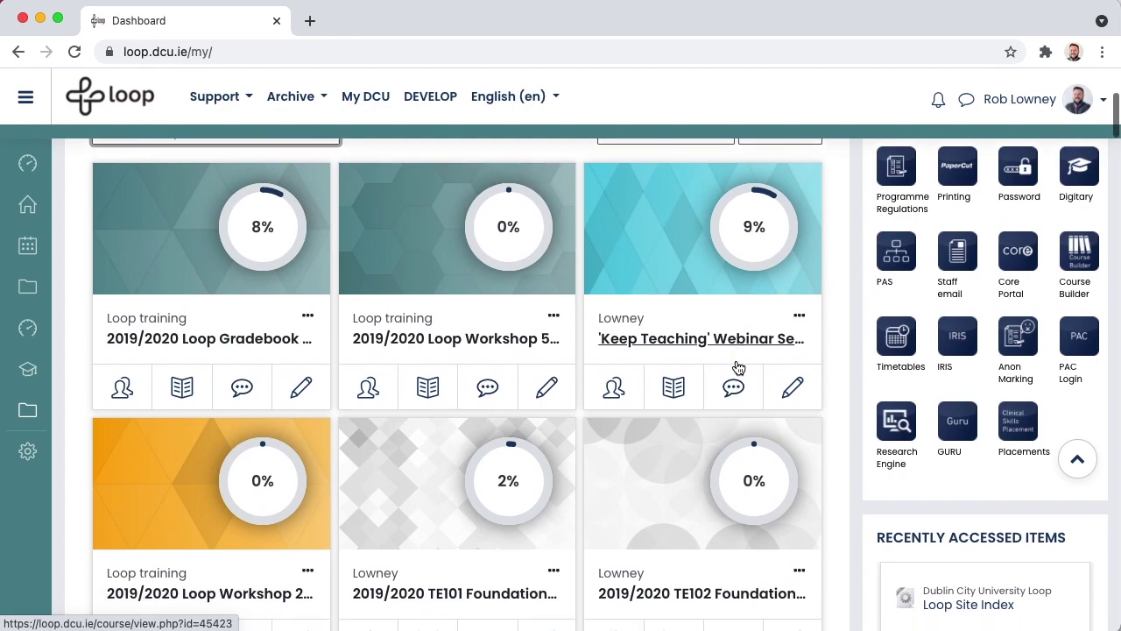
{"action": "scroll", "coordinate": [738, 367], "scroll_direction": "down", "scroll_amount": 2}
{"action": "scroll", "coordinate": [739, 367], "scroll_direction": "up", "scroll_amount": 7}
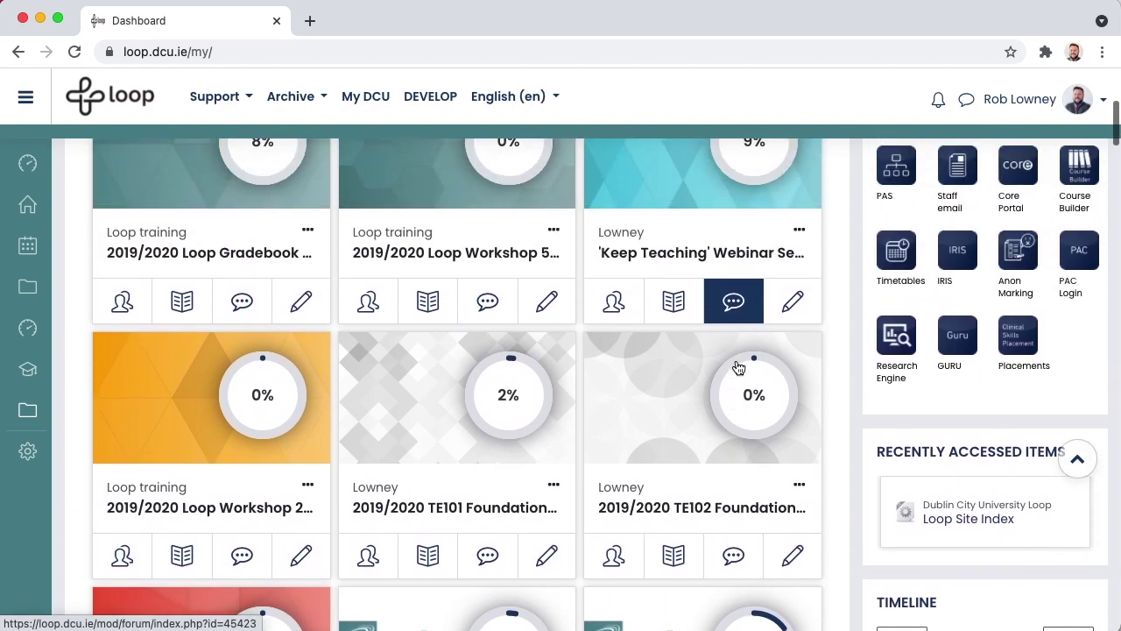
{"action": "left_click", "coordinate": [804, 296]}
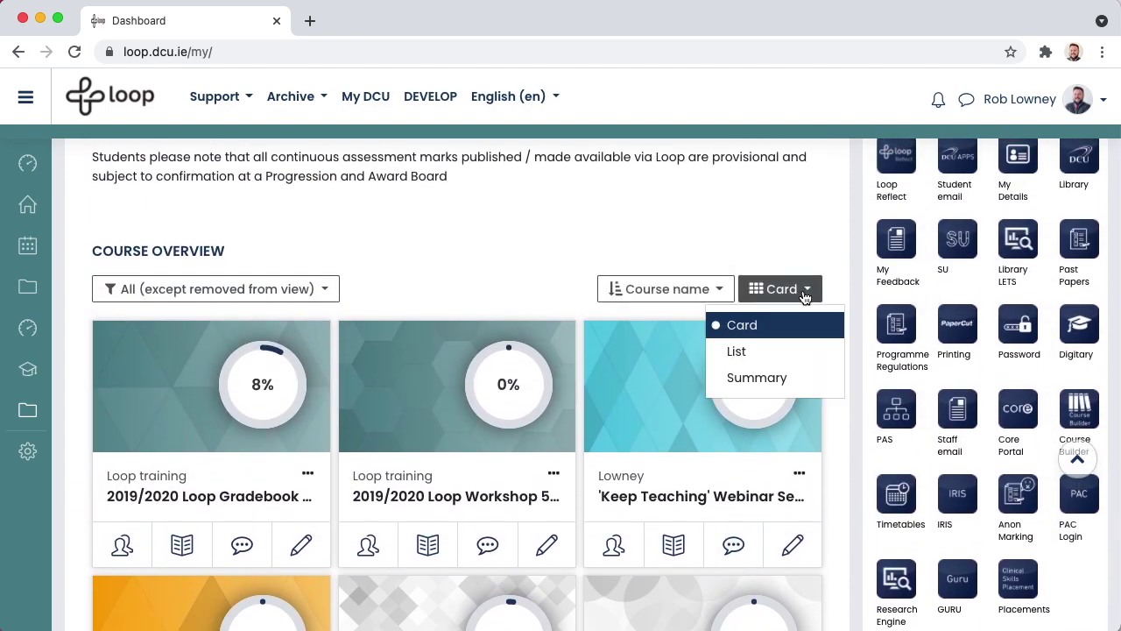
{"action": "left_click", "coordinate": [738, 352]}
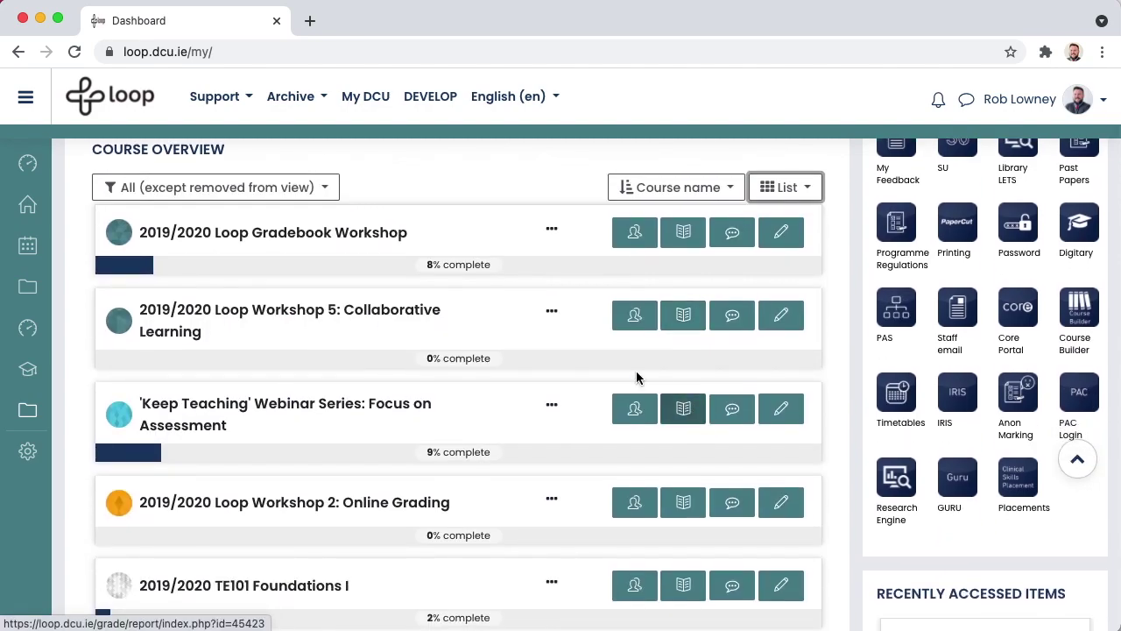
{"action": "left_click", "coordinate": [221, 98]}
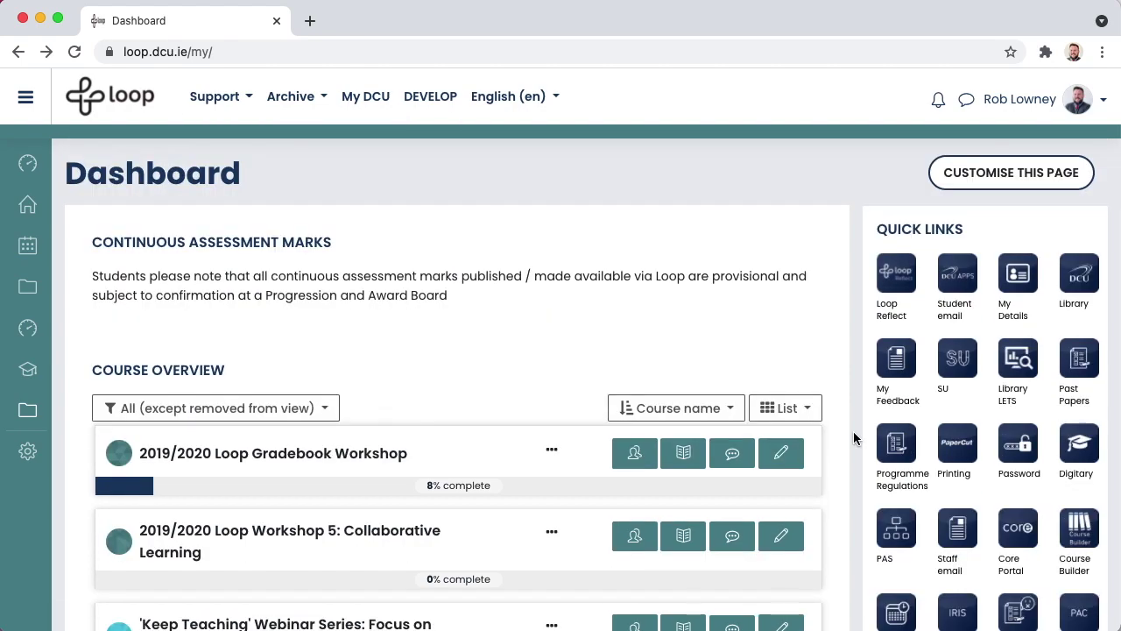
- Open the 2021/2022 TE101 Foundations I course and its gear administration menu
{"action": "scroll", "coordinate": [854, 438], "scroll_direction": "down", "scroll_amount": 20}
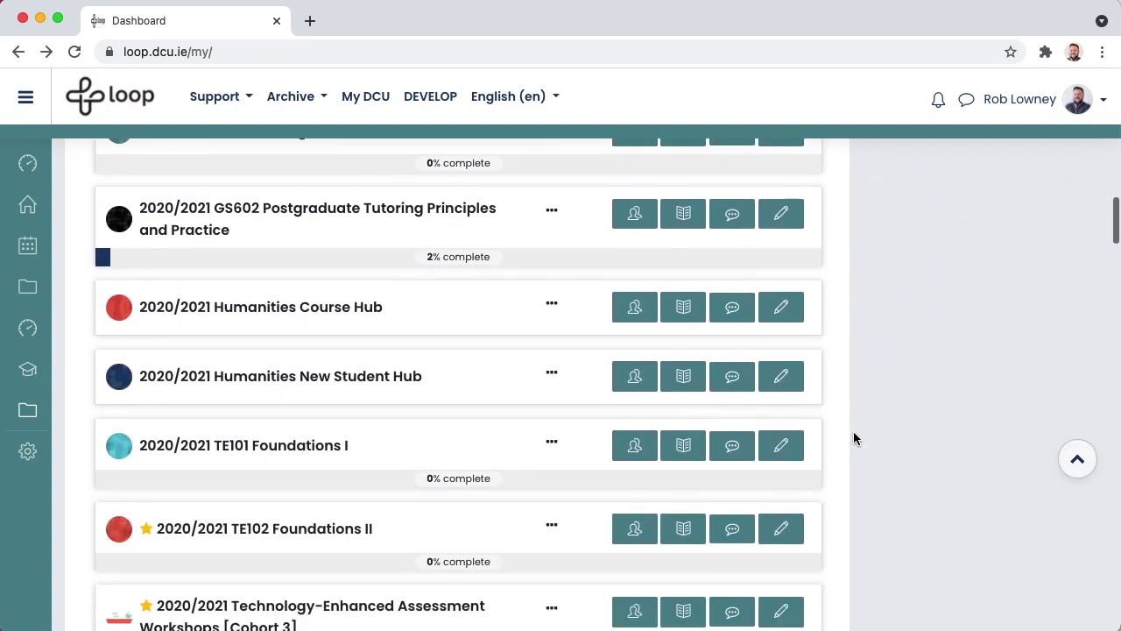
{"action": "scroll", "coordinate": [853, 431], "scroll_direction": "down", "scroll_amount": 5}
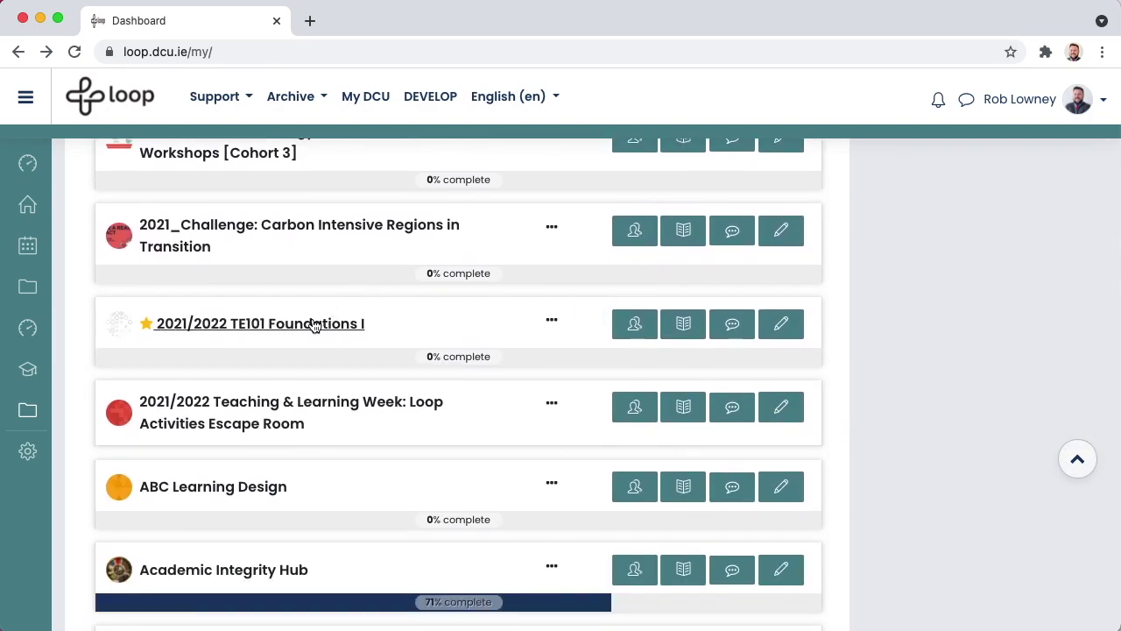
{"action": "left_click", "coordinate": [316, 324]}
{"action": "scroll", "coordinate": [315, 329], "scroll_direction": "up", "scroll_amount": 10}
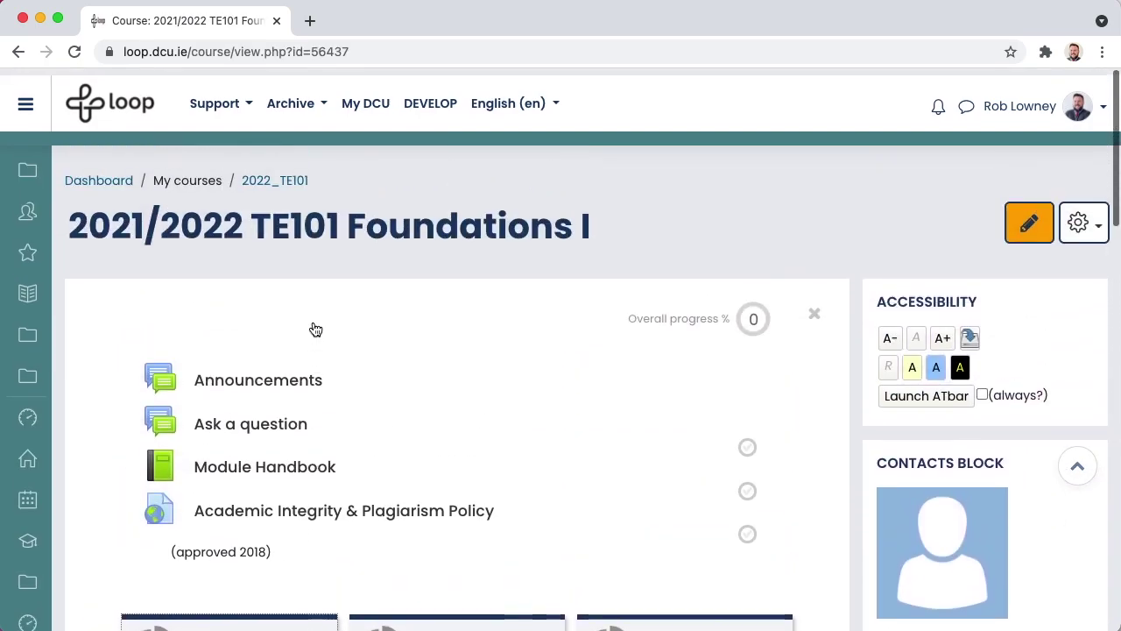
{"action": "left_click_drag", "start_coordinate": [68, 221], "coordinate": [246, 220]}
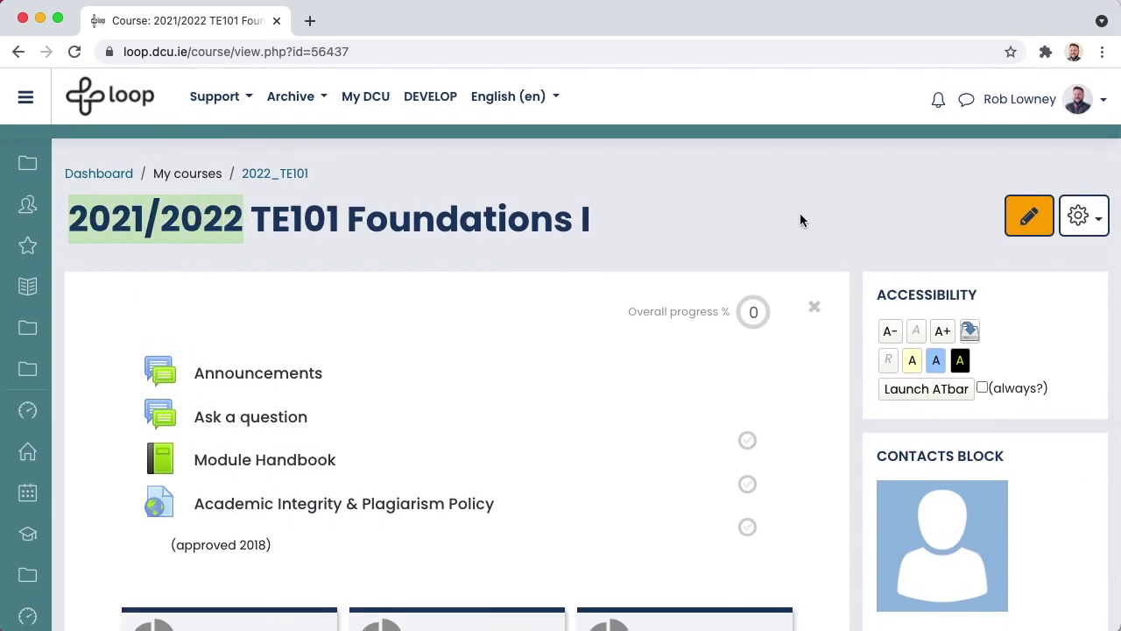
{"action": "left_click", "coordinate": [1090, 231]}
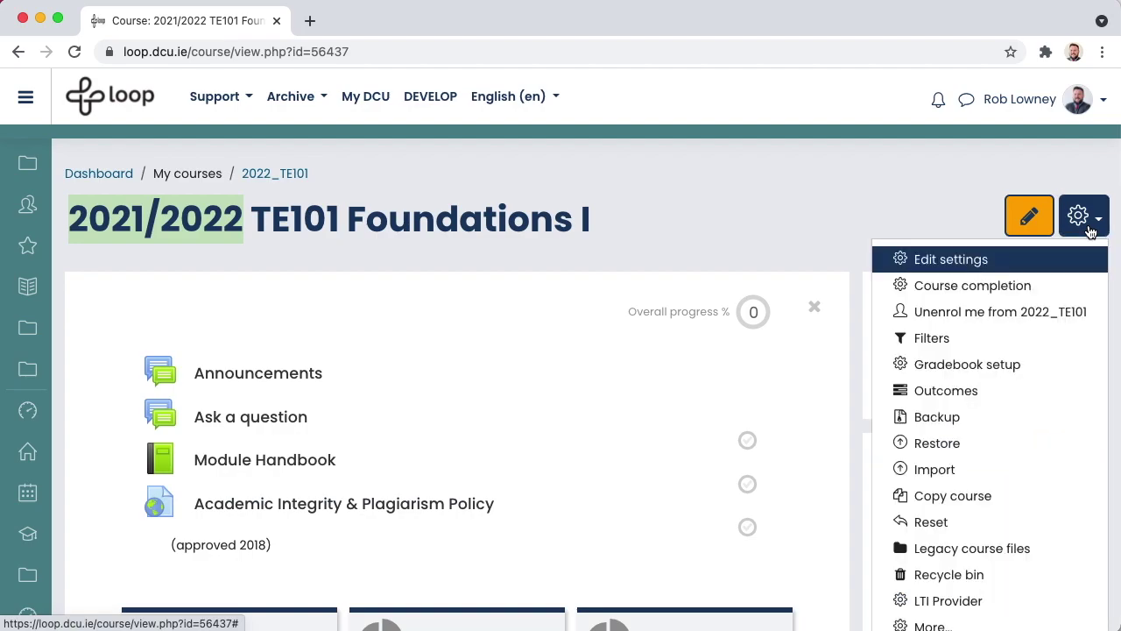
- Start an Import into the course from the gear menu
{"action": "left_click", "coordinate": [935, 471]}
{"action": "scroll", "coordinate": [956, 476], "scroll_direction": "down", "scroll_amount": 5}
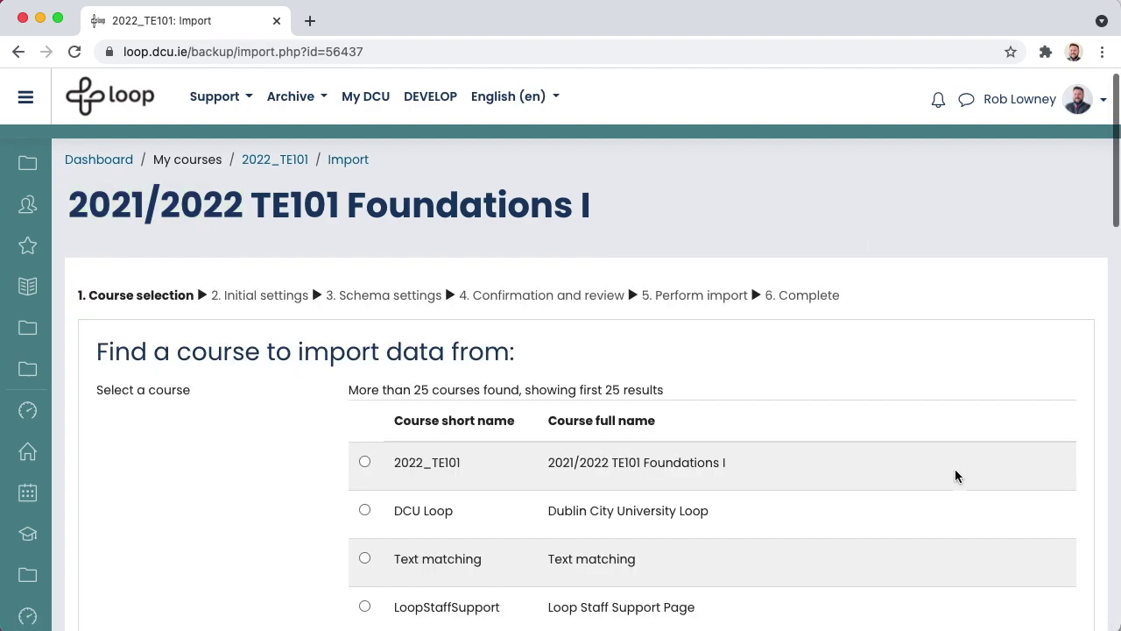
{"action": "scroll", "coordinate": [956, 475], "scroll_direction": "down", "scroll_amount": 8}
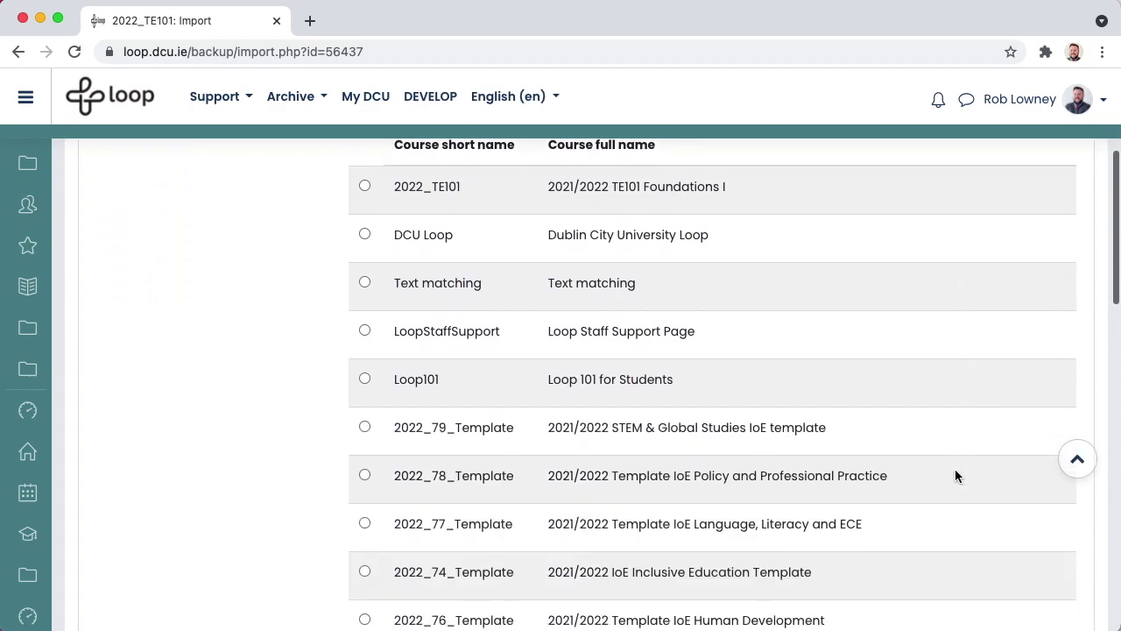
{"action": "scroll", "coordinate": [955, 476], "scroll_direction": "down", "scroll_amount": 10}
{"action": "scroll", "coordinate": [956, 475], "scroll_direction": "down", "scroll_amount": 8}
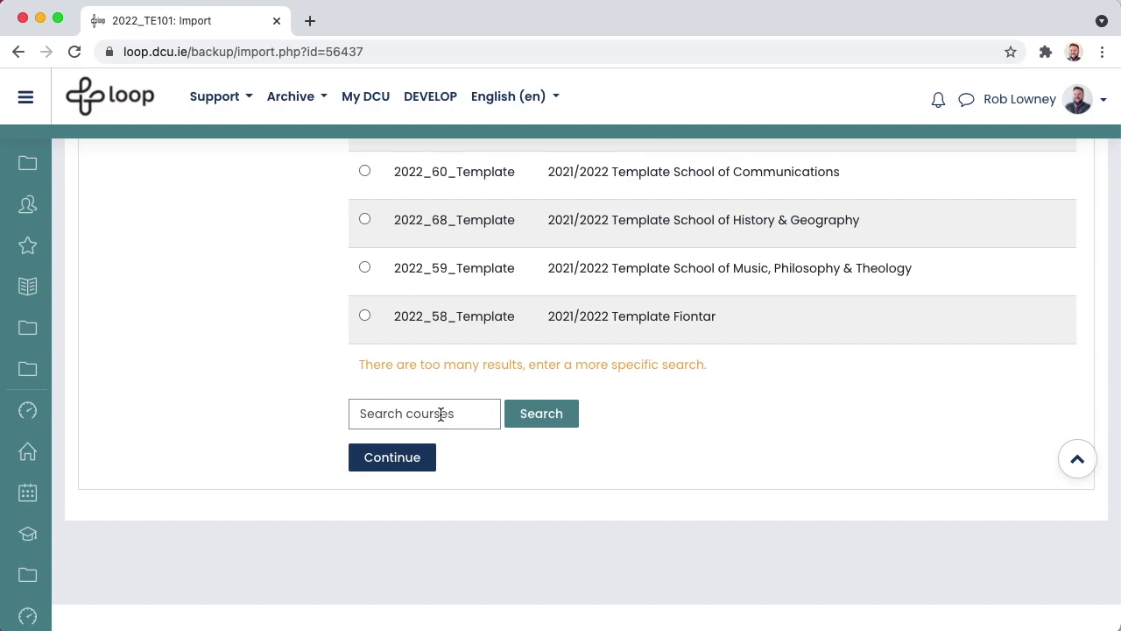
- Search courses for 2021_TE101 and pick 2020/2021 TE101 Foundations I as the source
{"action": "left_click", "coordinate": [441, 413]}
{"action": "type", "text": "2"}
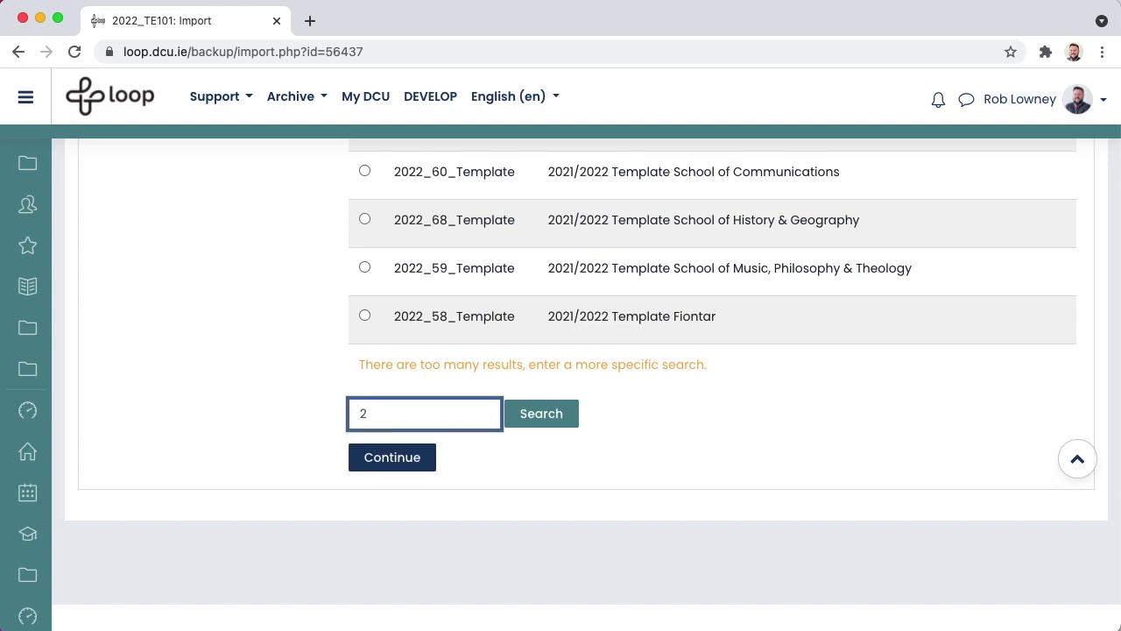
{"action": "type", "text": "021_TE101"}
{"action": "key", "text": "Return"}
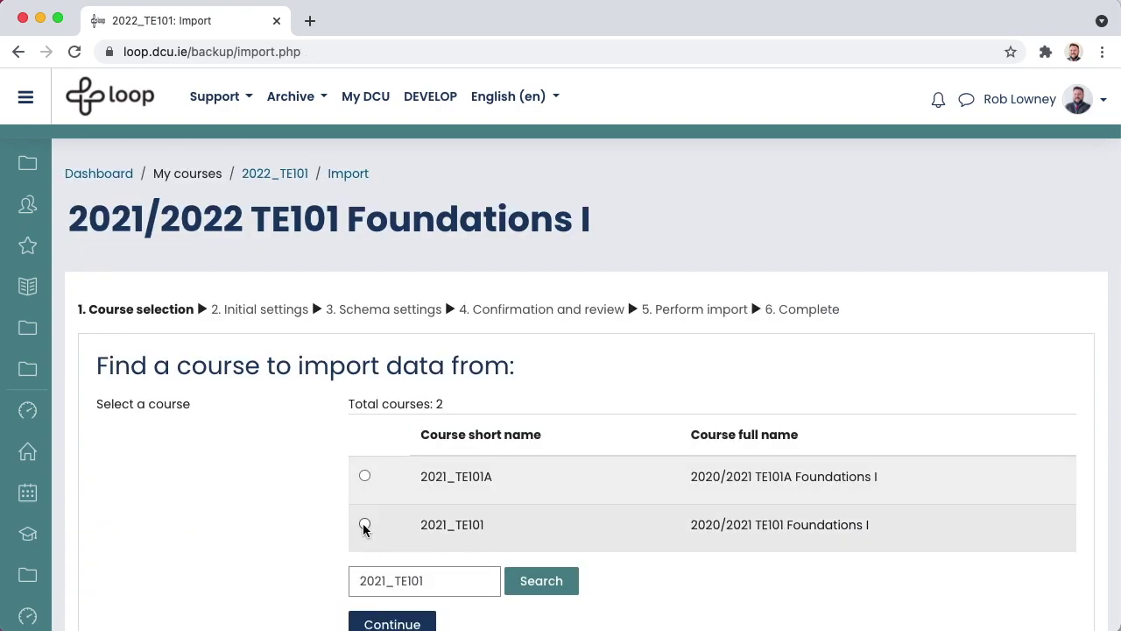
{"action": "left_click", "coordinate": [364, 525]}
{"action": "scroll", "coordinate": [366, 552], "scroll_direction": "down", "scroll_amount": 3}
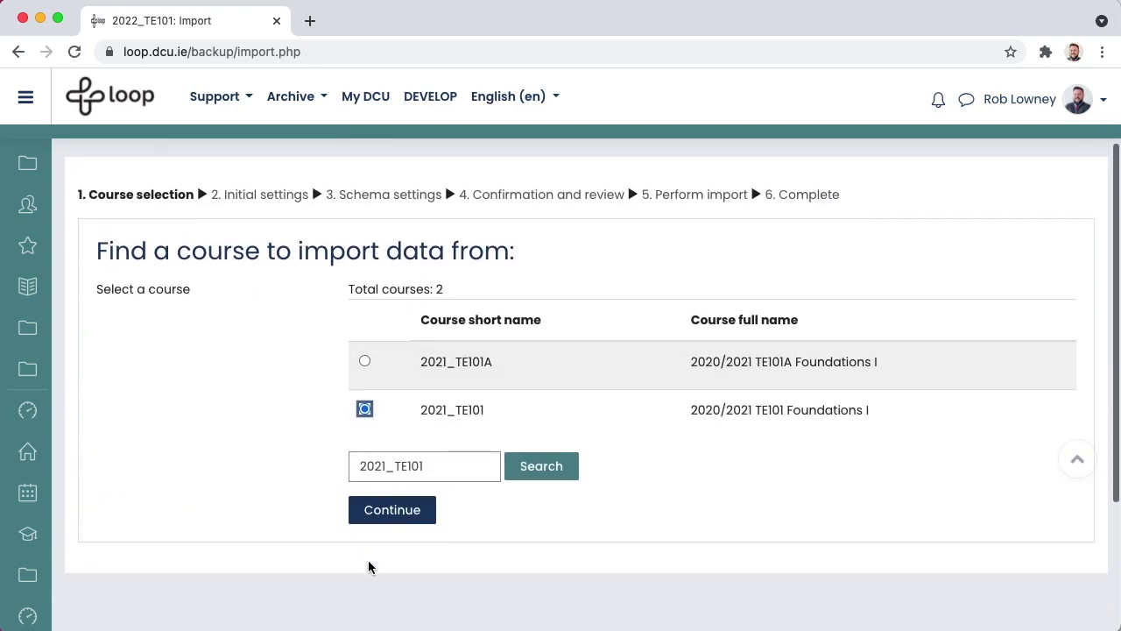
- Continue to the import's initial settings, leaving blocks and groups and groupings unticked
{"action": "left_click", "coordinate": [393, 509]}
{"action": "scroll", "coordinate": [682, 487], "scroll_direction": "down", "scroll_amount": 3}
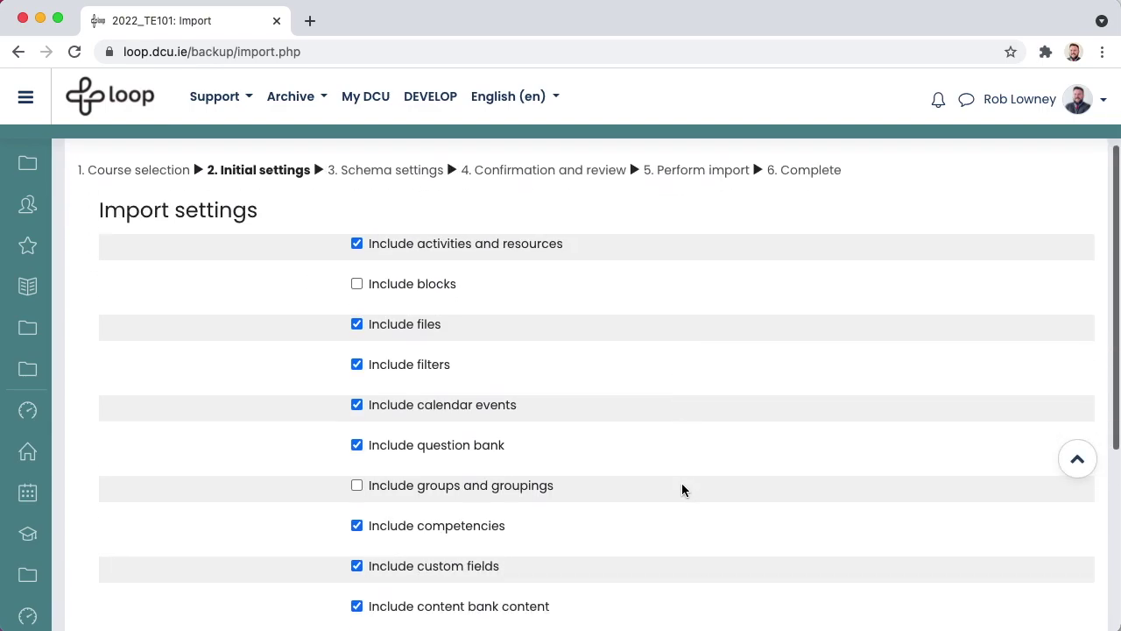
{"action": "scroll", "coordinate": [682, 488], "scroll_direction": "down", "scroll_amount": 1}
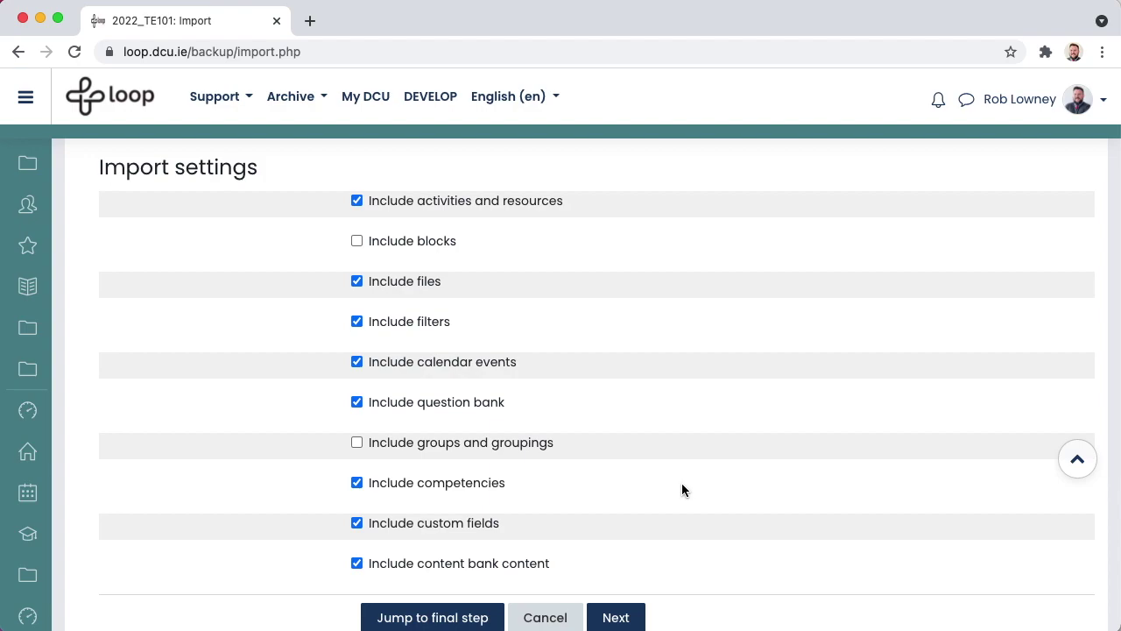
{"action": "scroll", "coordinate": [682, 491], "scroll_direction": "down", "scroll_amount": 1}
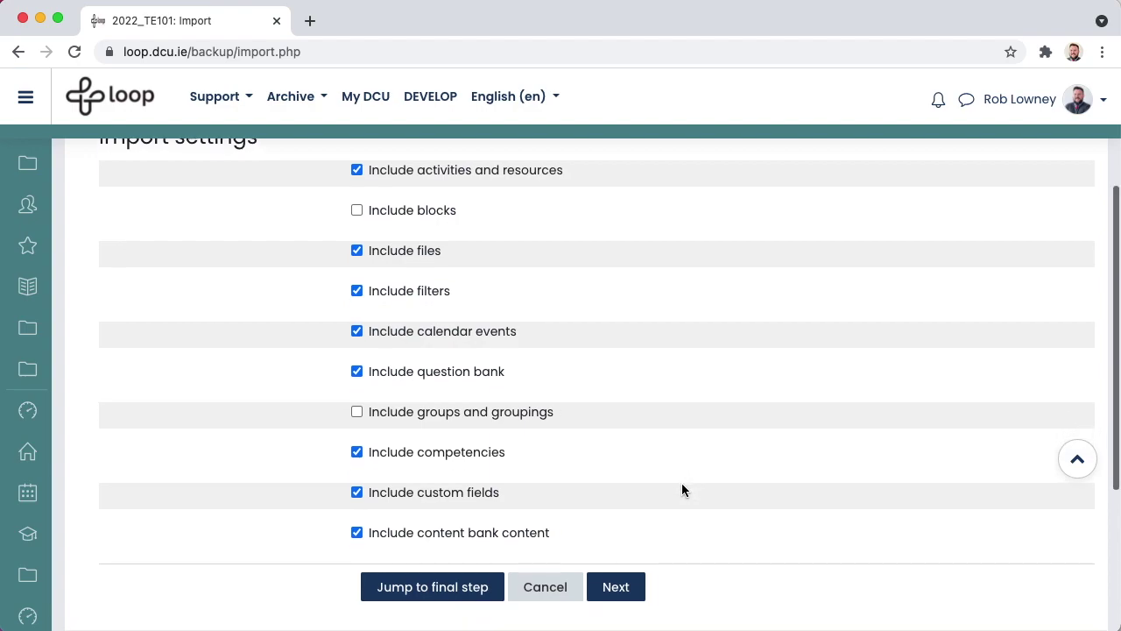
- Exclude the Course Introduction section: Module Handbook, academic integrity policy, Ask a question, Announcements
{"action": "left_click", "coordinate": [625, 596]}
{"action": "scroll", "coordinate": [624, 596], "scroll_direction": "down", "scroll_amount": 2}
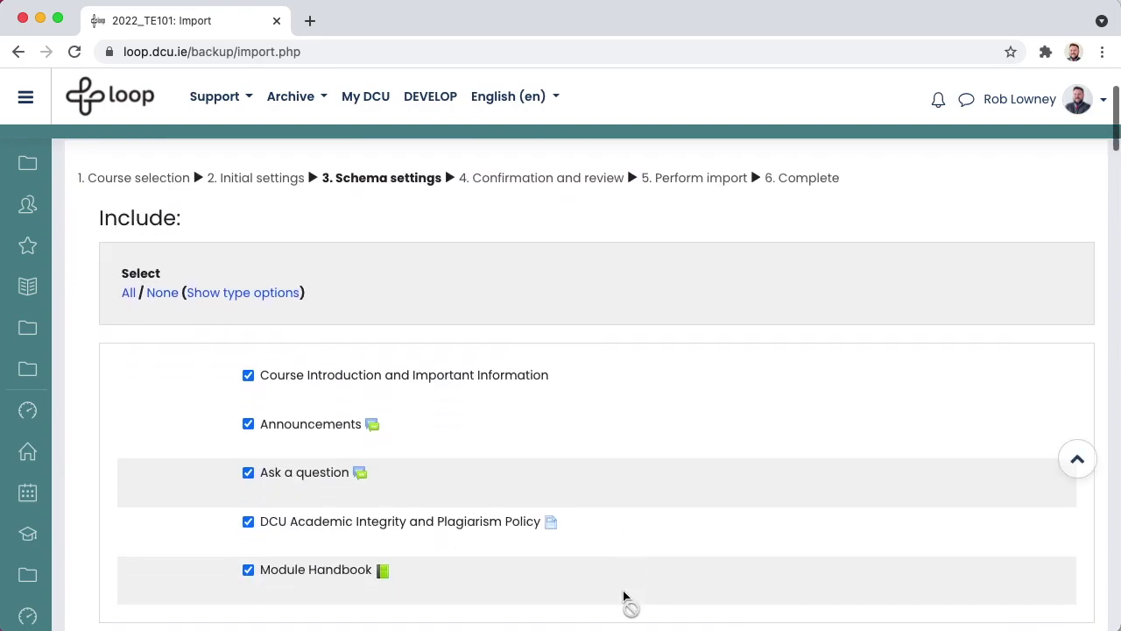
{"action": "scroll", "coordinate": [624, 596], "scroll_direction": "down", "scroll_amount": 2}
{"action": "scroll", "coordinate": [624, 597], "scroll_direction": "down", "scroll_amount": 2}
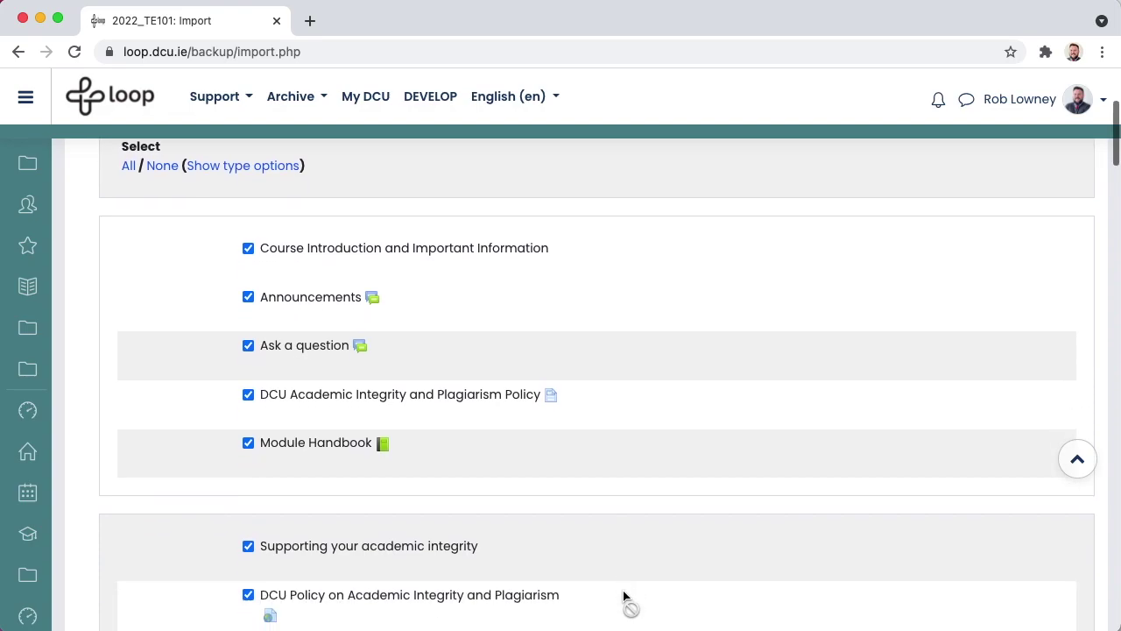
{"action": "scroll", "coordinate": [625, 596], "scroll_direction": "down", "scroll_amount": 1}
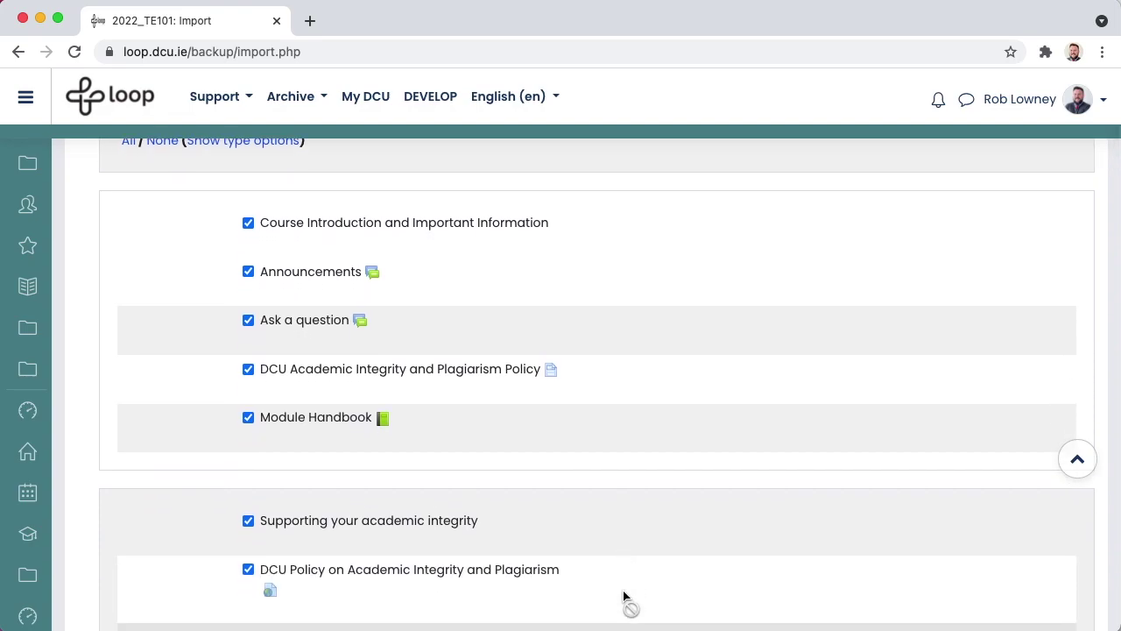
{"action": "scroll", "coordinate": [624, 596], "scroll_direction": "down", "scroll_amount": 2}
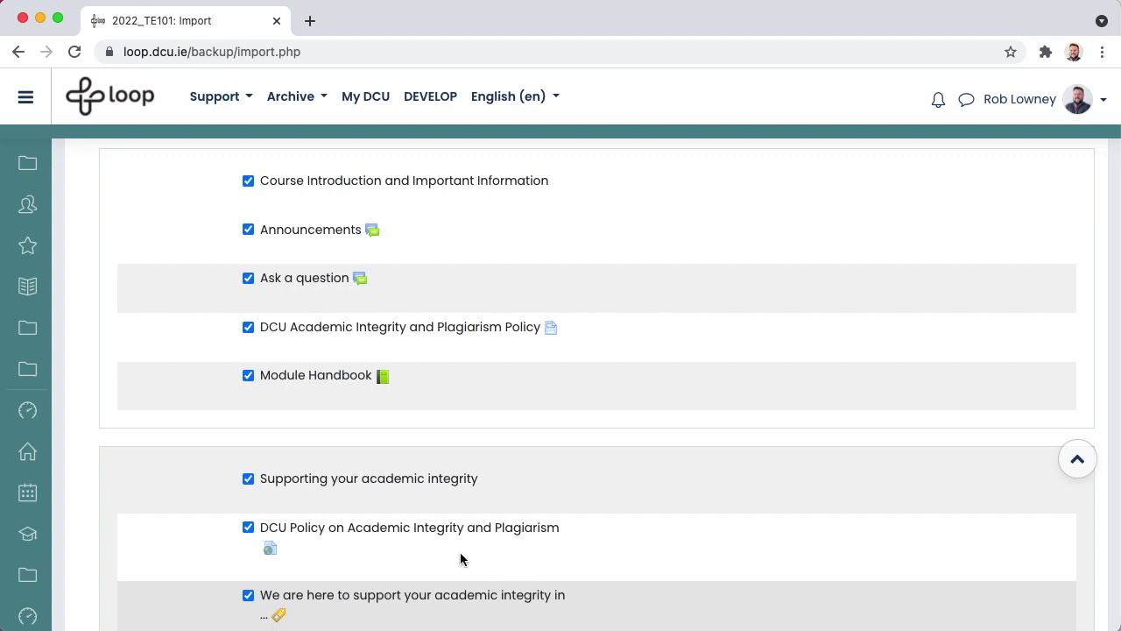
{"action": "left_click", "coordinate": [248, 375]}
{"action": "left_click", "coordinate": [248, 327]}
{"action": "left_click", "coordinate": [249, 278]}
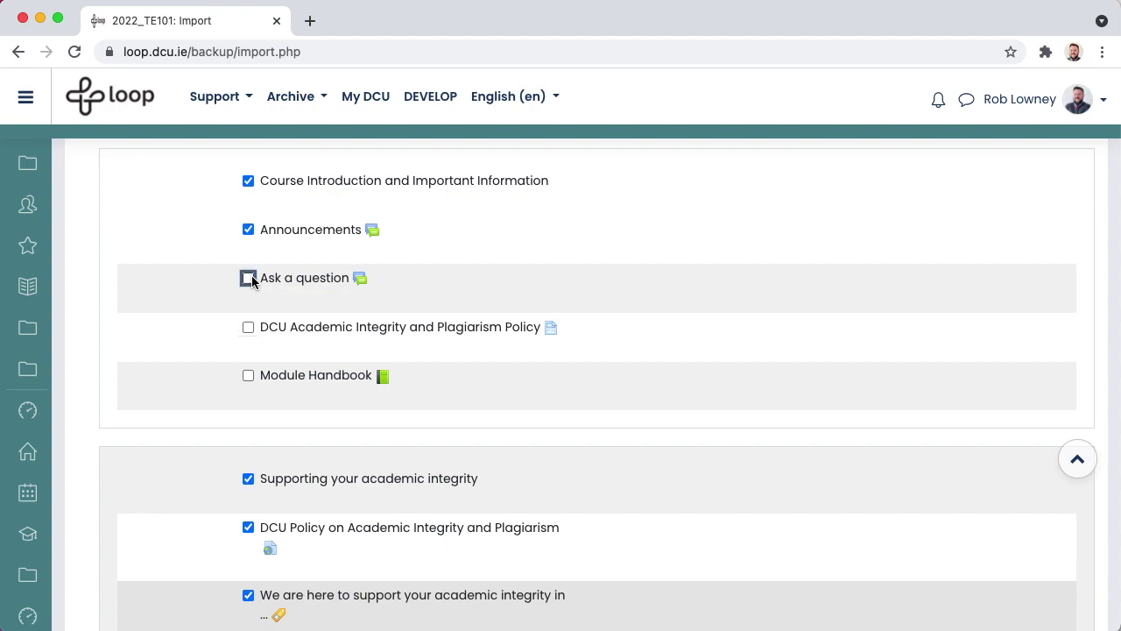
{"action": "left_click", "coordinate": [249, 230]}
{"action": "left_click", "coordinate": [248, 180]}
- Exclude TE101 Live online Zoom classes and TE101 Assignments 01–03 from the import
{"action": "scroll", "coordinate": [226, 340], "scroll_direction": "down", "scroll_amount": 5}
{"action": "scroll", "coordinate": [227, 339], "scroll_direction": "down", "scroll_amount": 12}
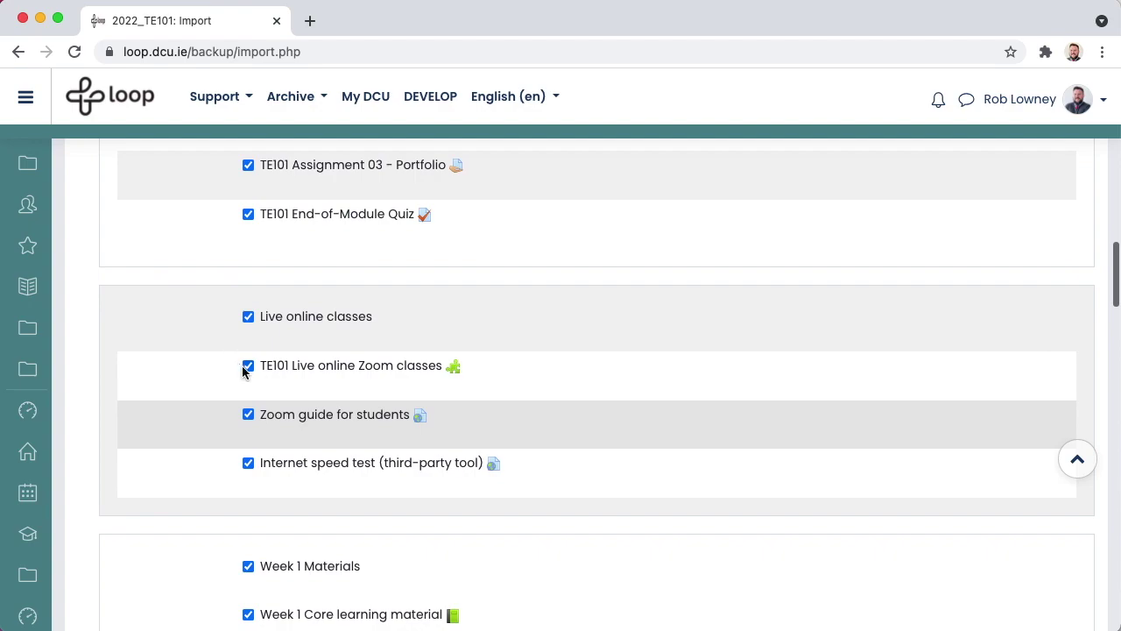
{"action": "left_click", "coordinate": [246, 367]}
{"action": "scroll", "coordinate": [249, 359], "scroll_direction": "up", "scroll_amount": 3}
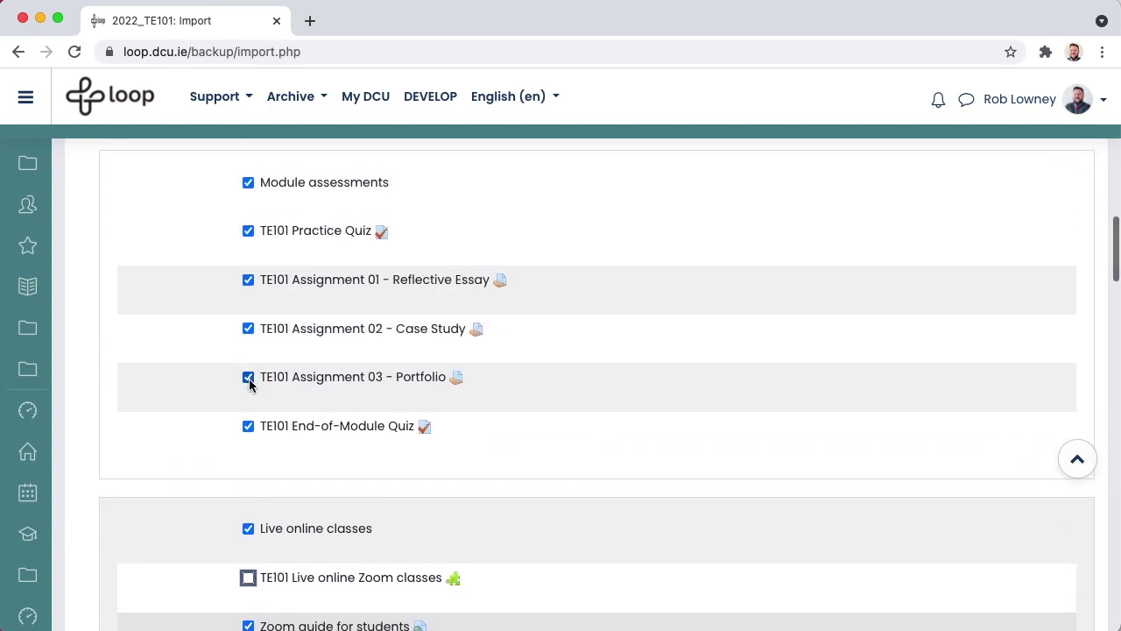
{"action": "left_click", "coordinate": [248, 377]}
{"action": "left_click", "coordinate": [248, 329]}
{"action": "left_click", "coordinate": [249, 281]}
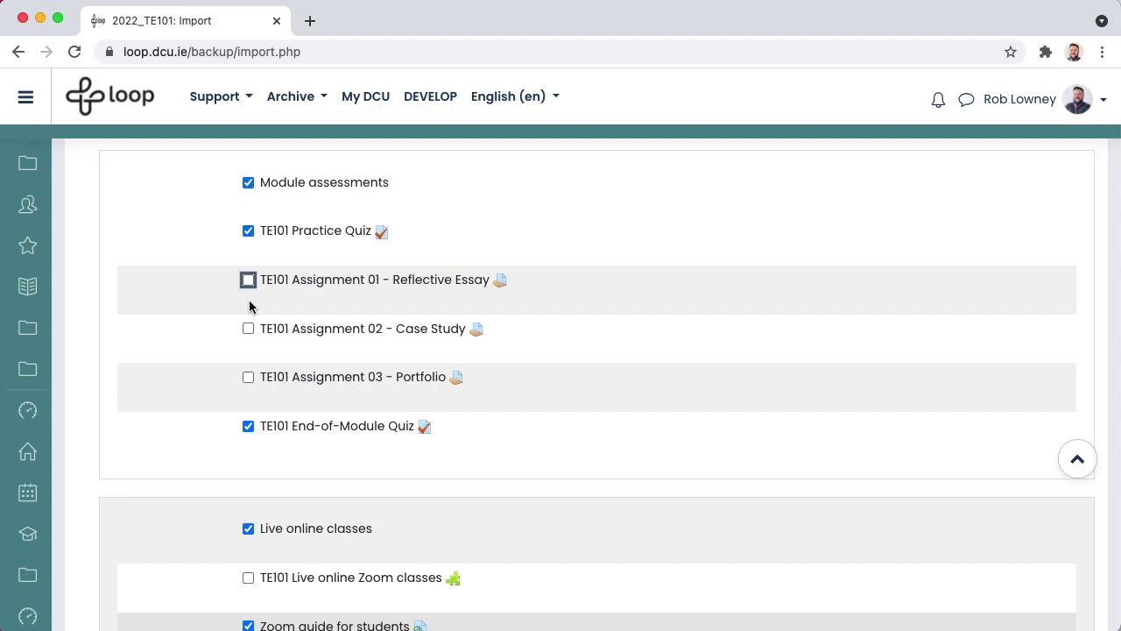
{"action": "scroll", "coordinate": [494, 422], "scroll_direction": "down", "scroll_amount": 20}
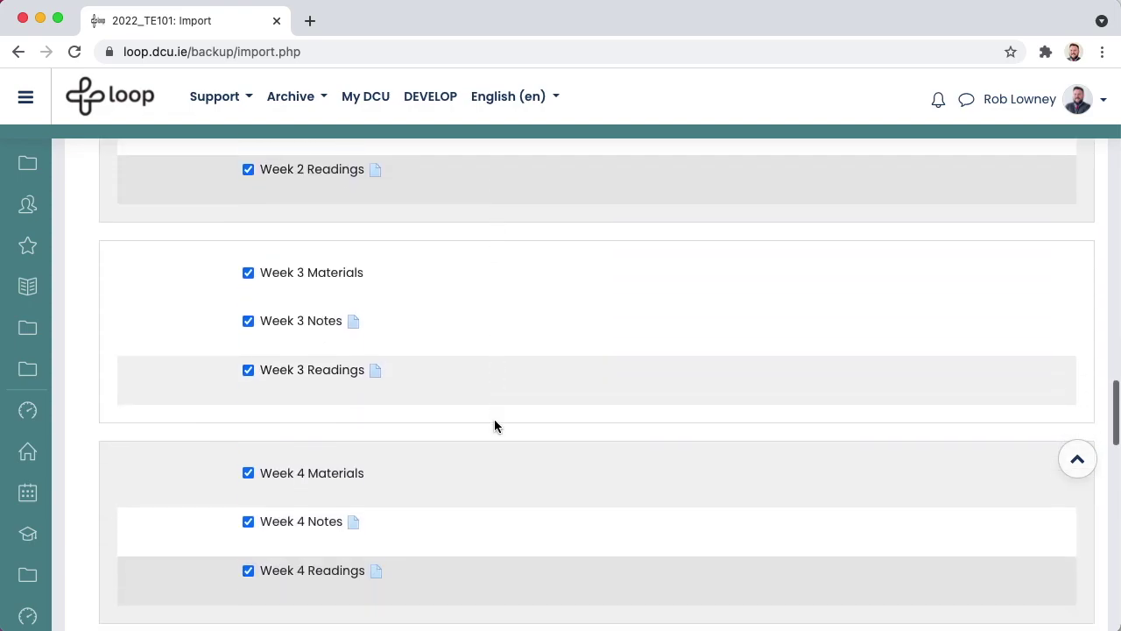
{"action": "scroll", "coordinate": [494, 426], "scroll_direction": "down", "scroll_amount": 10}
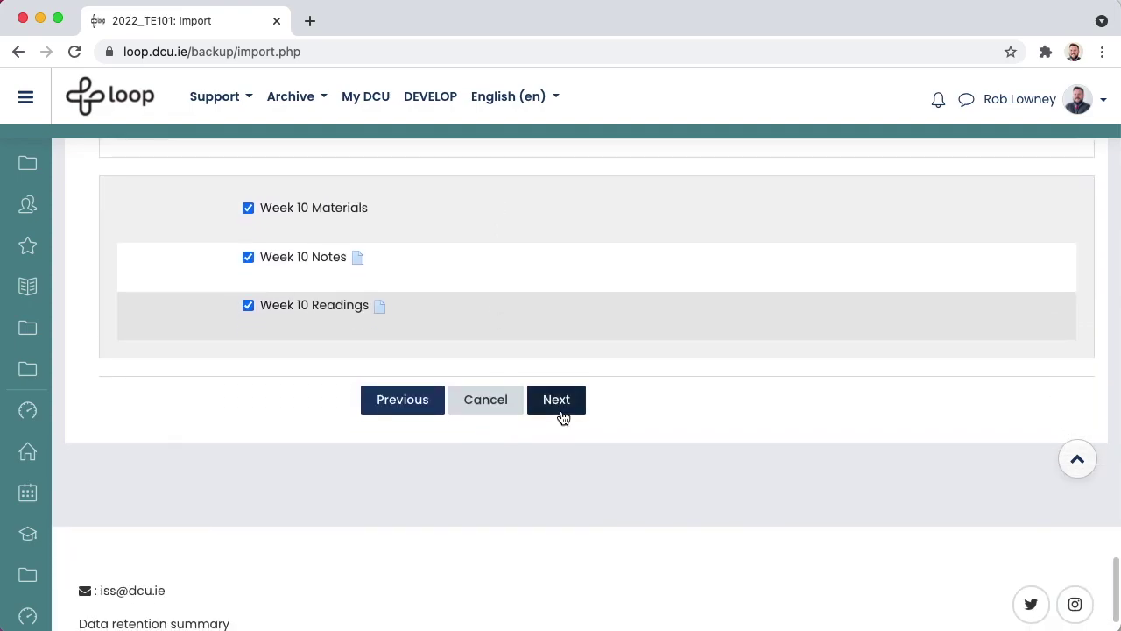
- Review the import confirmation page, checking Weeks 8–10 notes and readings are included
{"action": "left_click", "coordinate": [562, 414]}
{"action": "scroll", "coordinate": [562, 415], "scroll_direction": "down", "scroll_amount": 15}
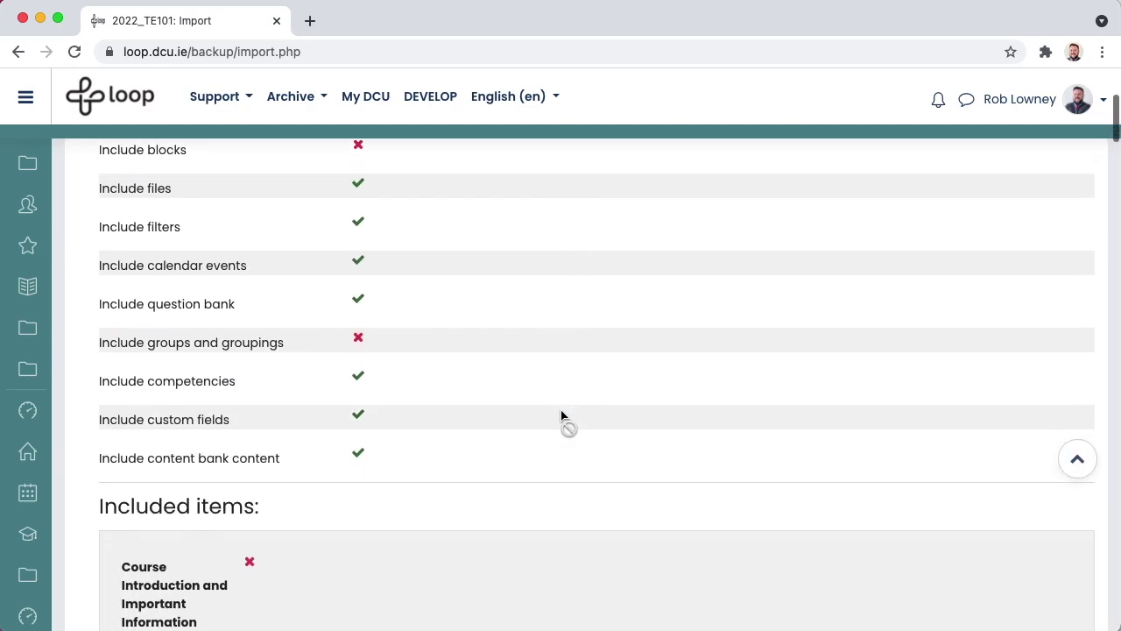
{"action": "scroll", "coordinate": [562, 415], "scroll_direction": "down", "scroll_amount": 15}
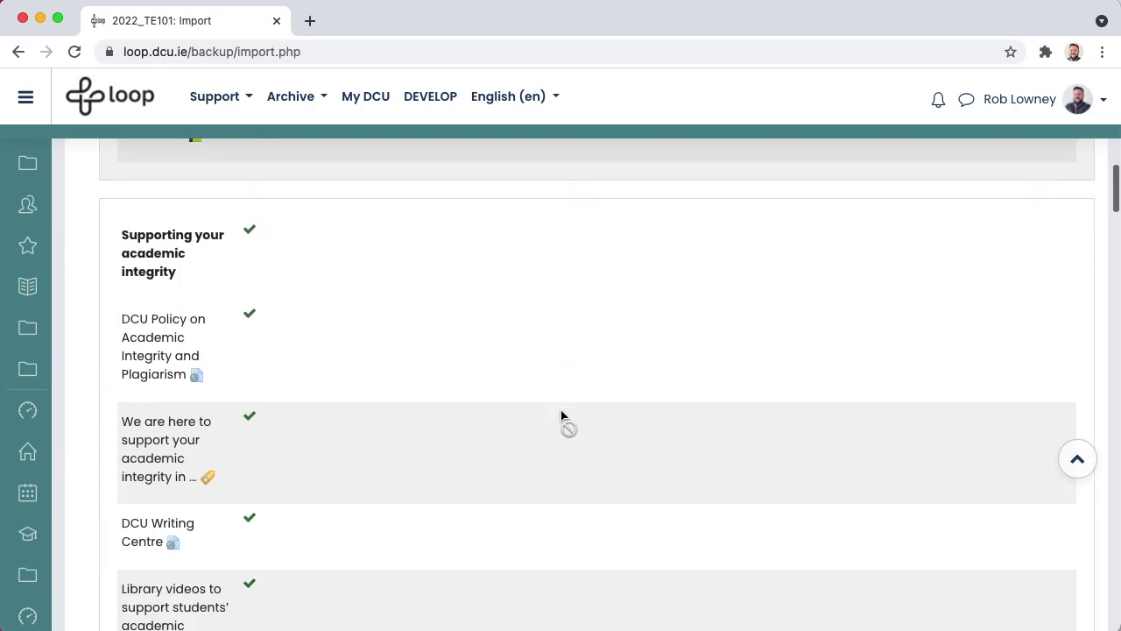
{"action": "scroll", "coordinate": [562, 415], "scroll_direction": "down", "scroll_amount": 15}
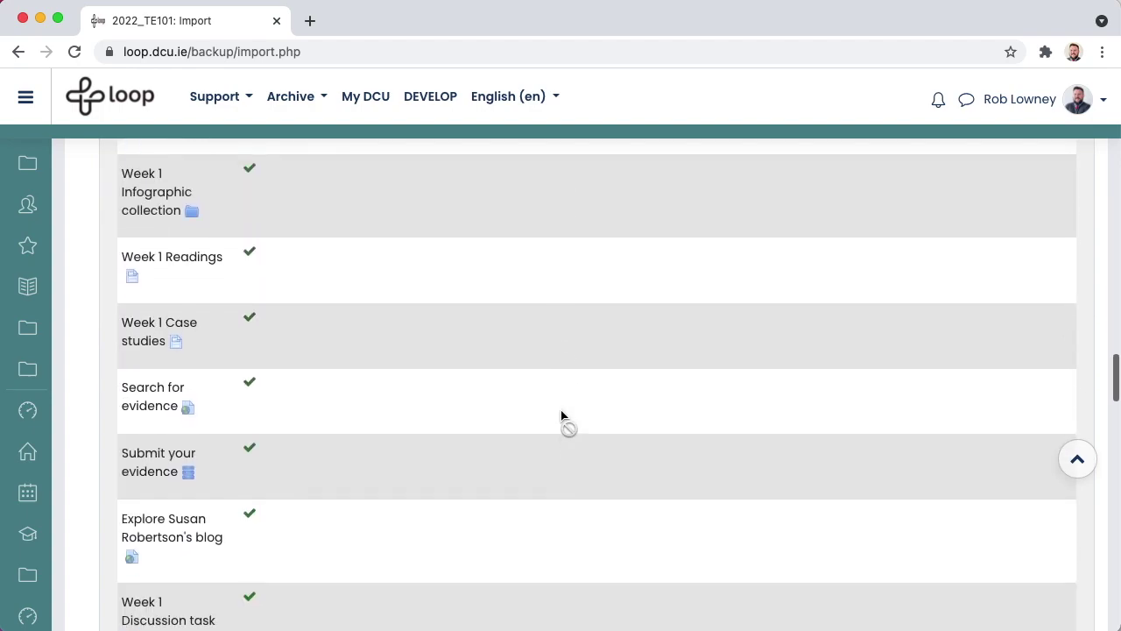
{"action": "scroll", "coordinate": [562, 415], "scroll_direction": "down", "scroll_amount": 15}
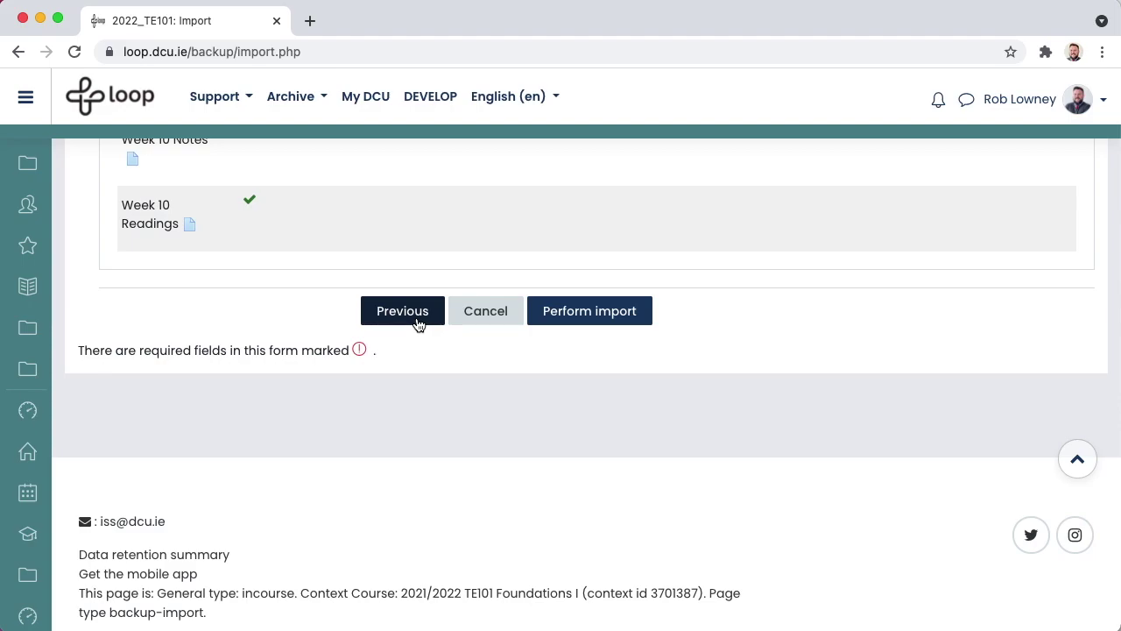
- Perform the import and return to the course once it reports complete
{"action": "left_click", "coordinate": [583, 329]}
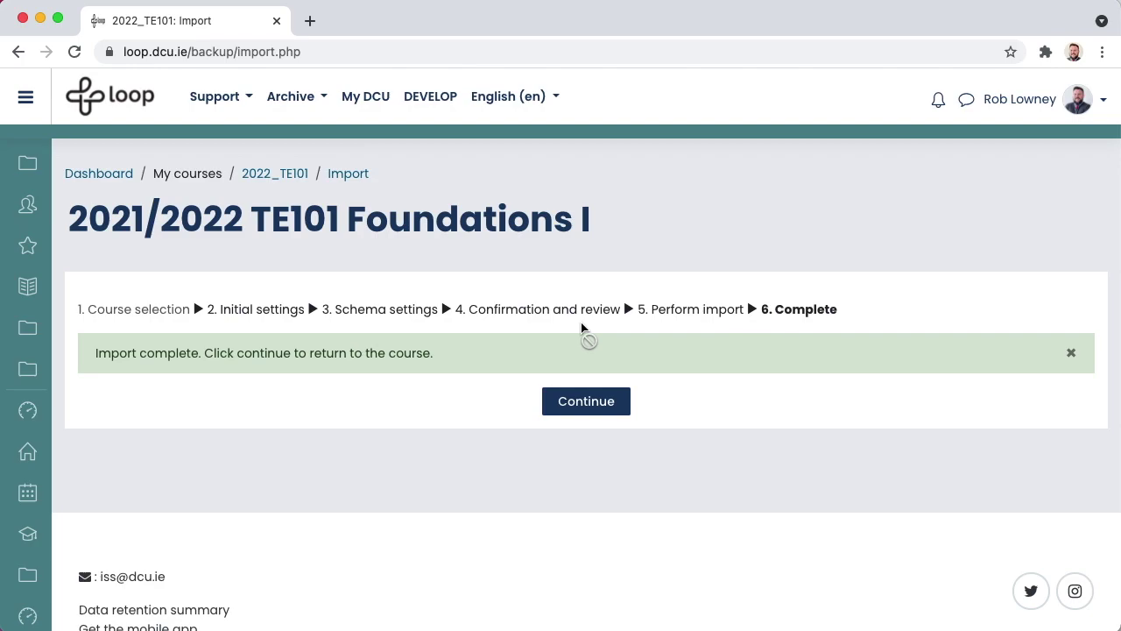
{"action": "left_click", "coordinate": [587, 404]}
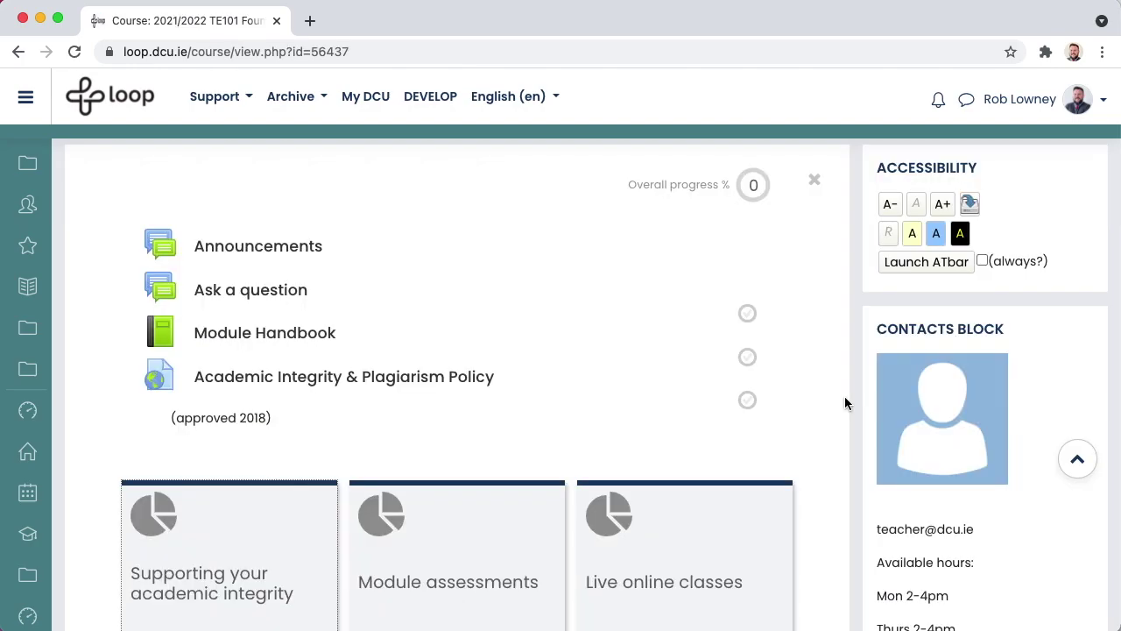
{"action": "scroll", "coordinate": [844, 396], "scroll_direction": "down", "scroll_amount": 3}
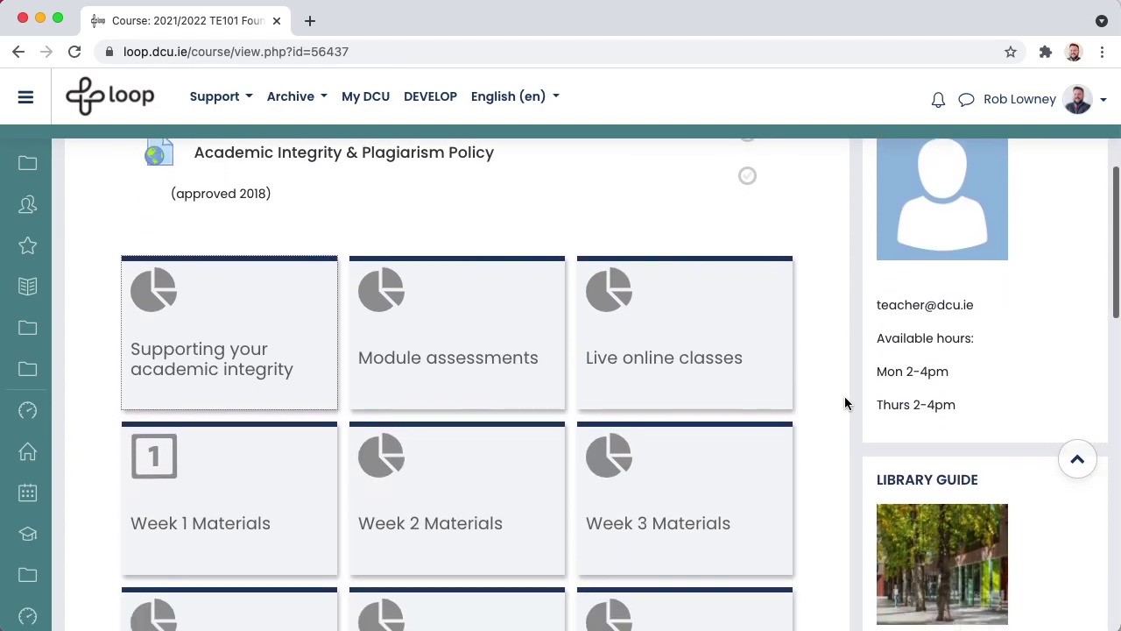
{"action": "left_click", "coordinate": [295, 271]}
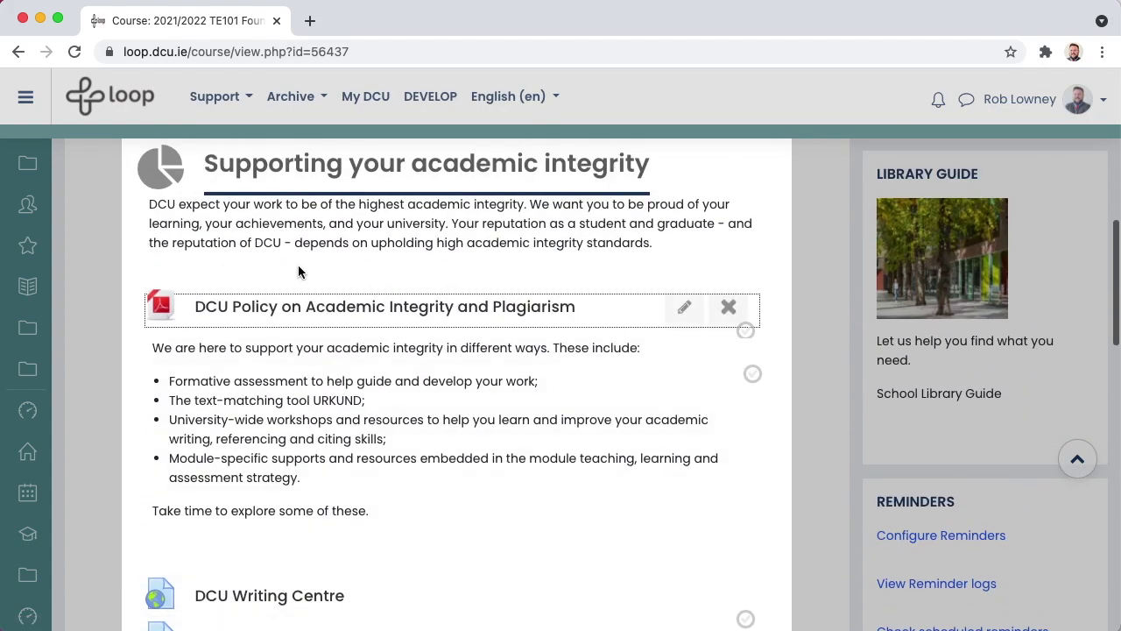
{"action": "left_click", "coordinate": [455, 186]}
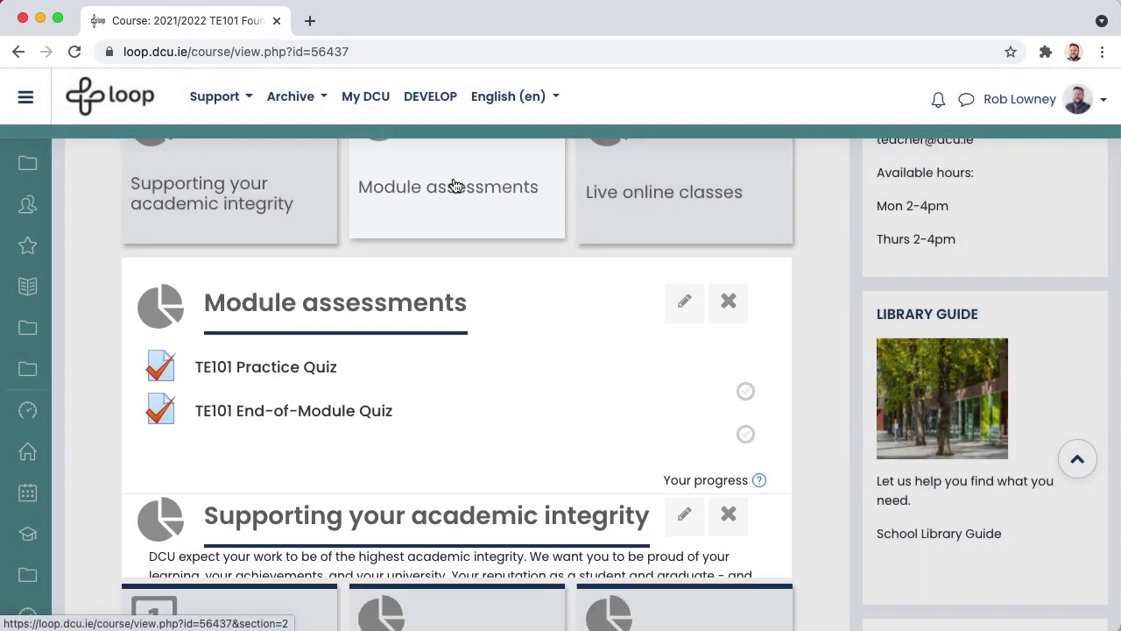
{"action": "left_click", "coordinate": [675, 203]}
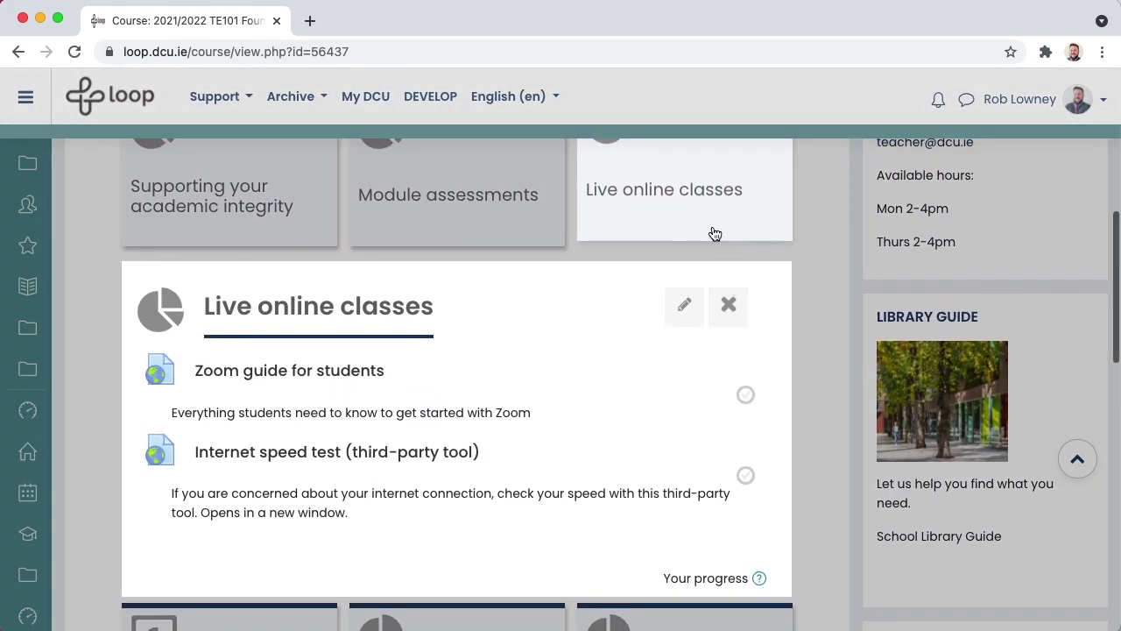
{"action": "left_click", "coordinate": [715, 234]}
{"action": "scroll", "coordinate": [715, 231], "scroll_direction": "up", "scroll_amount": 5}
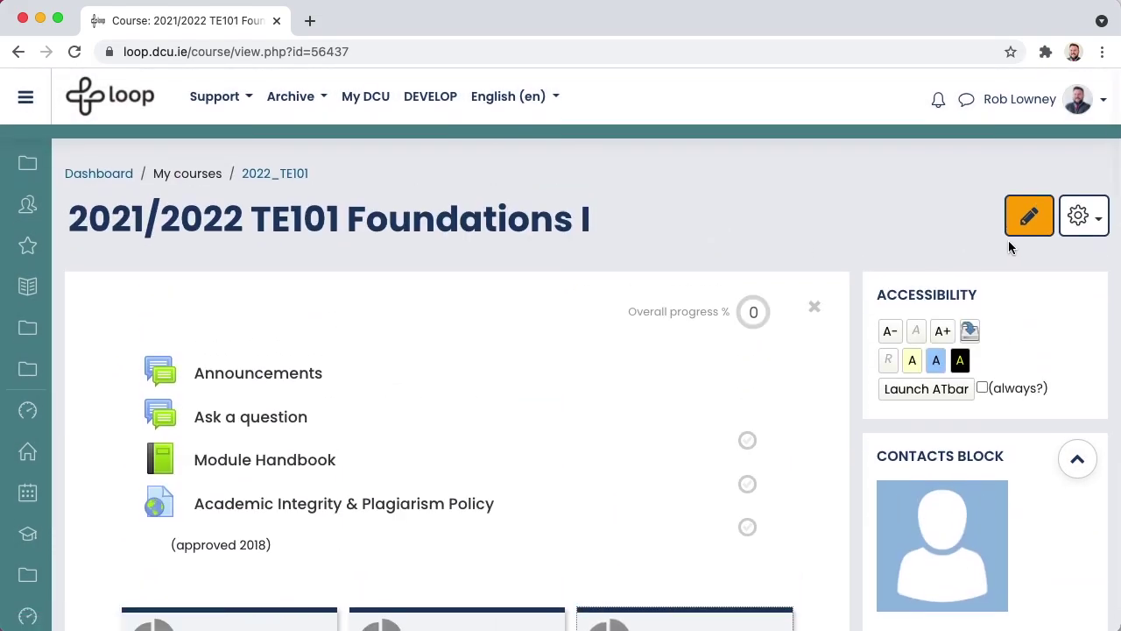
- Turn editing on and open the Contacts Block configuration
{"action": "left_click", "coordinate": [1028, 218]}
{"action": "scroll", "coordinate": [1031, 226], "scroll_direction": "down", "scroll_amount": 2}
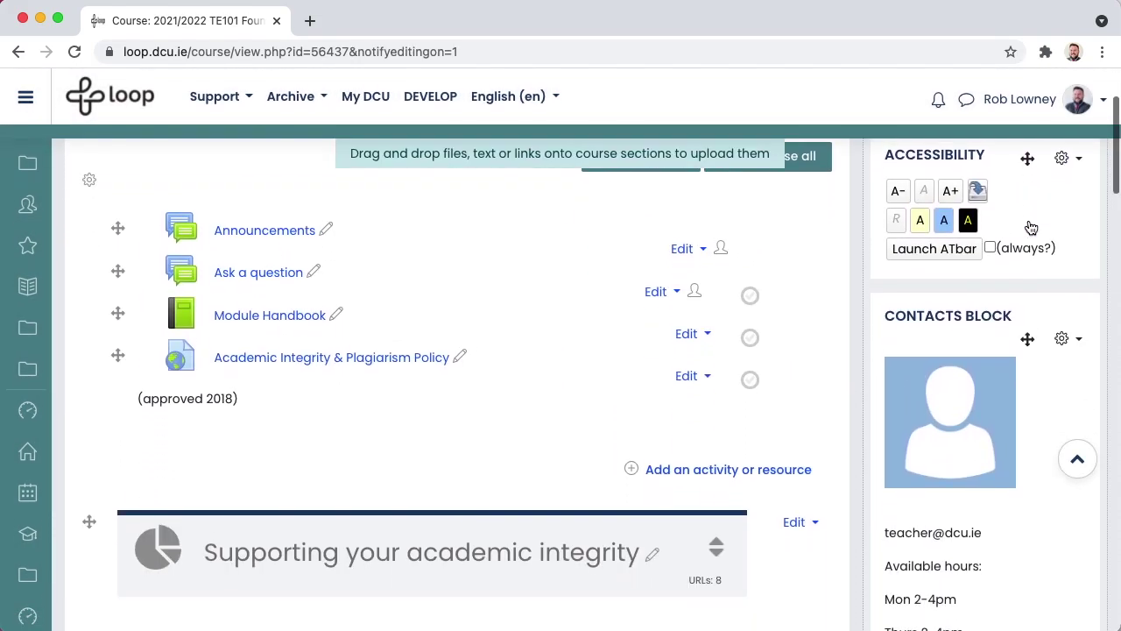
{"action": "scroll", "coordinate": [1030, 228], "scroll_direction": "down", "scroll_amount": 2}
{"action": "left_click", "coordinate": [1070, 234]}
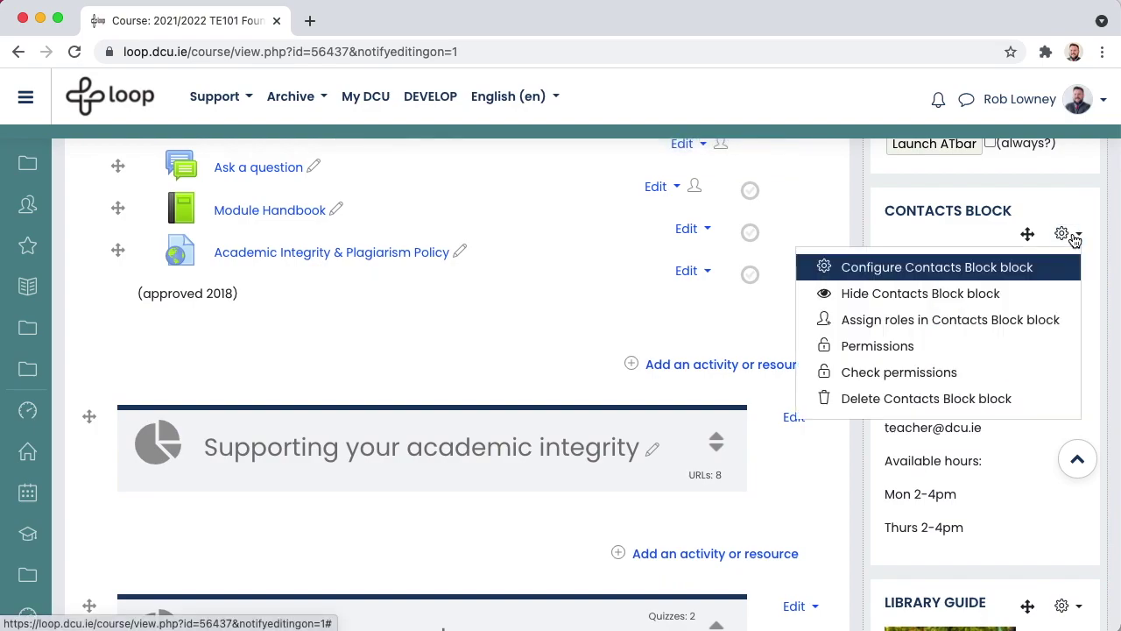
{"action": "left_click", "coordinate": [1018, 266]}
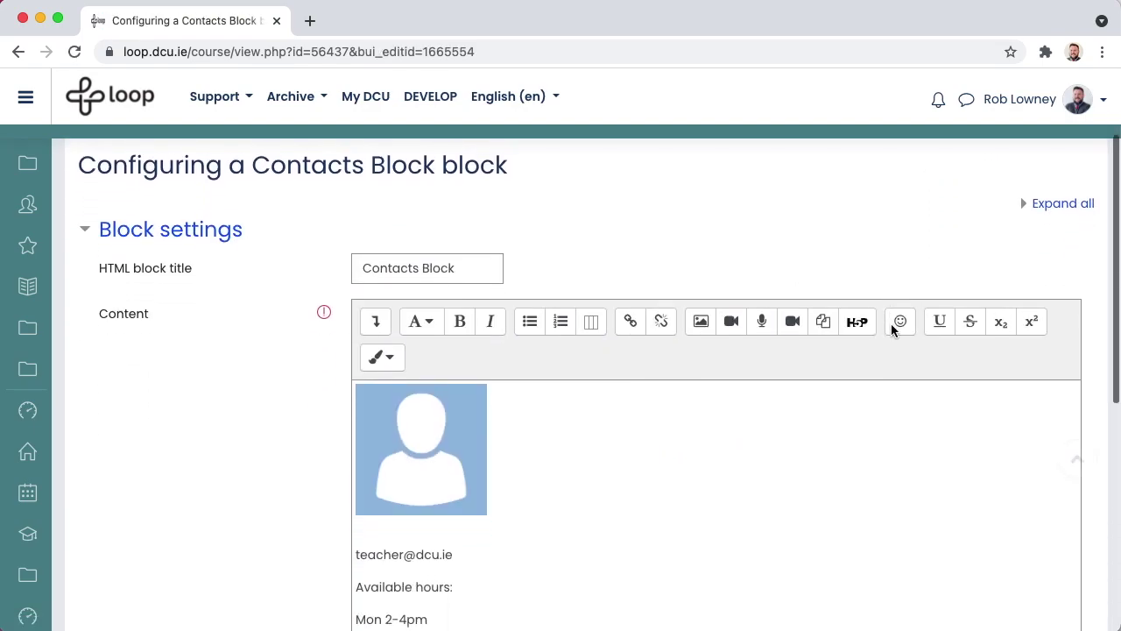
- Replace 'teacher' with 'email' in the contact address line and select the profile picture
{"action": "scroll", "coordinate": [891, 324], "scroll_direction": "down", "scroll_amount": 2}
{"action": "left_click_drag", "start_coordinate": [402, 460], "coordinate": [357, 452]}
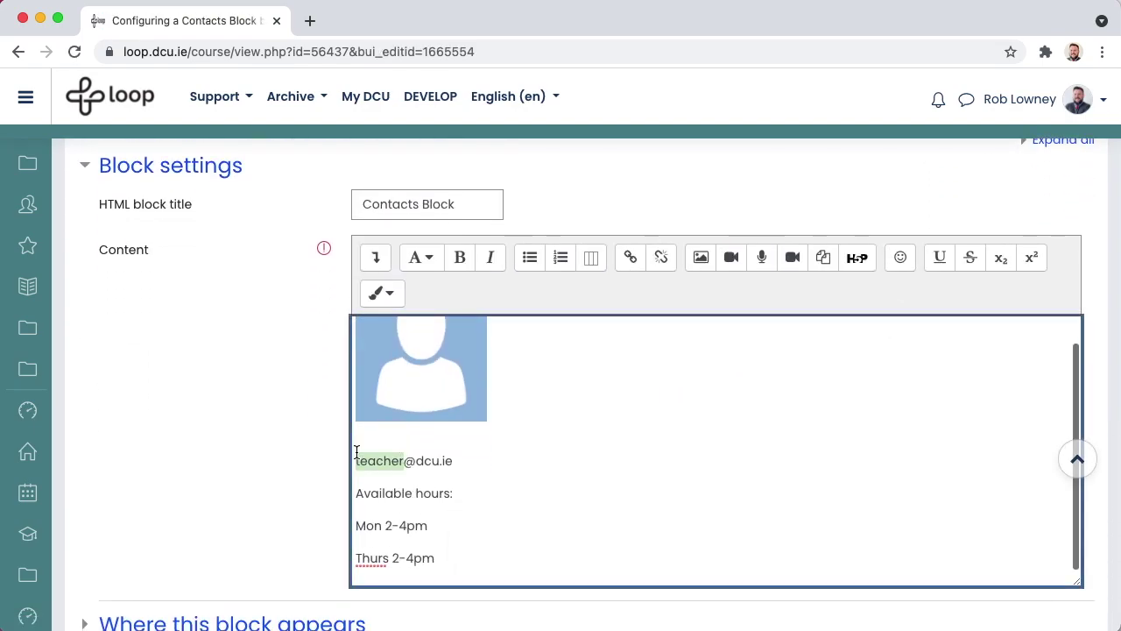
{"action": "type", "text": "email"}
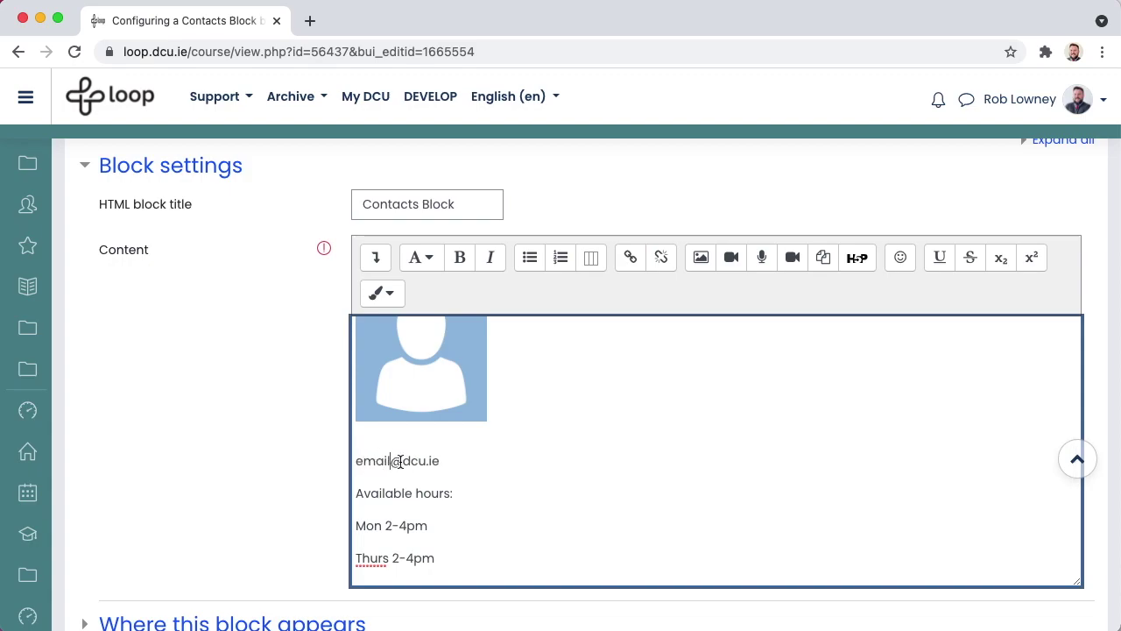
{"action": "scroll", "coordinate": [399, 461], "scroll_direction": "up", "scroll_amount": 1}
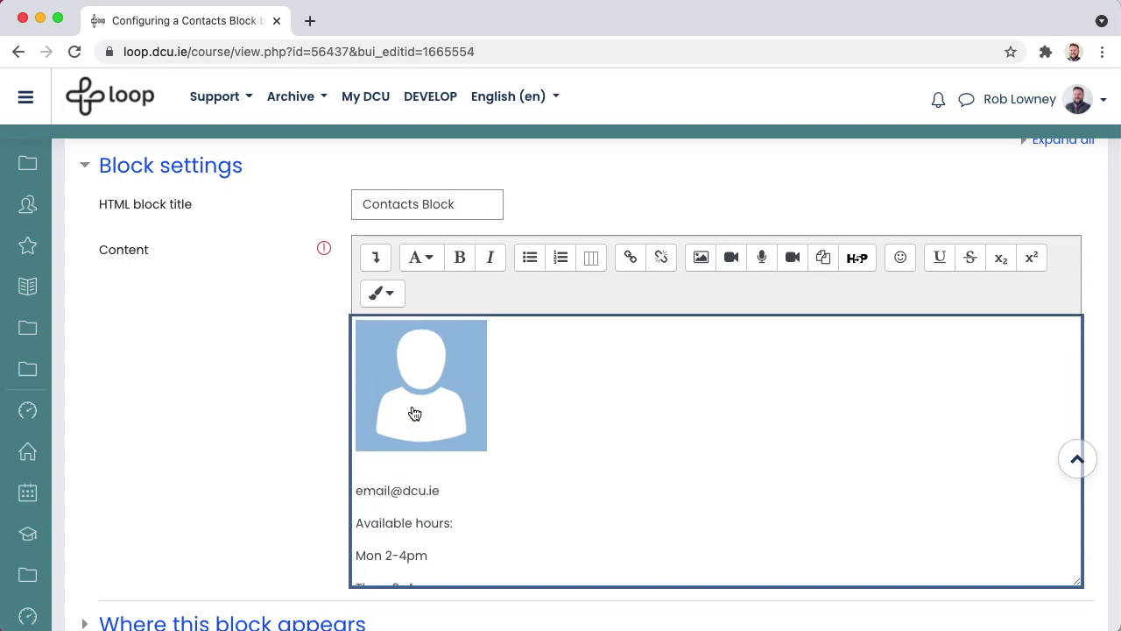
{"action": "left_click", "coordinate": [413, 415]}
- Give the profile picture alt text naming the contact's profile photo and size it 120×120
{"action": "left_click", "coordinate": [703, 265]}
{"action": "left_click", "coordinate": [671, 196]}
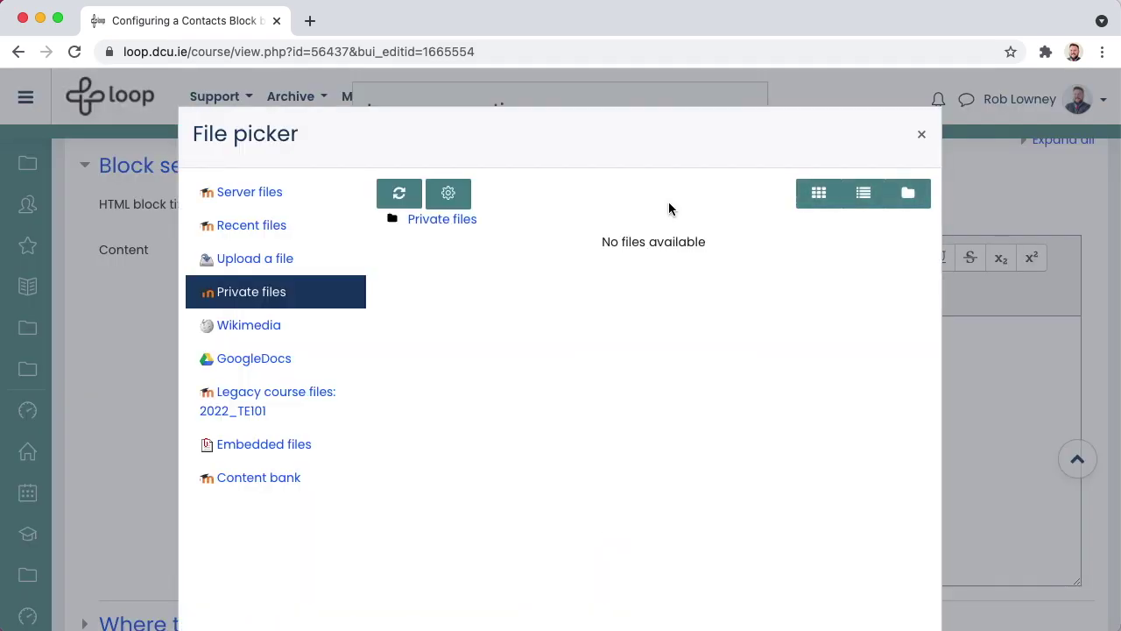
{"action": "left_click", "coordinate": [210, 260]}
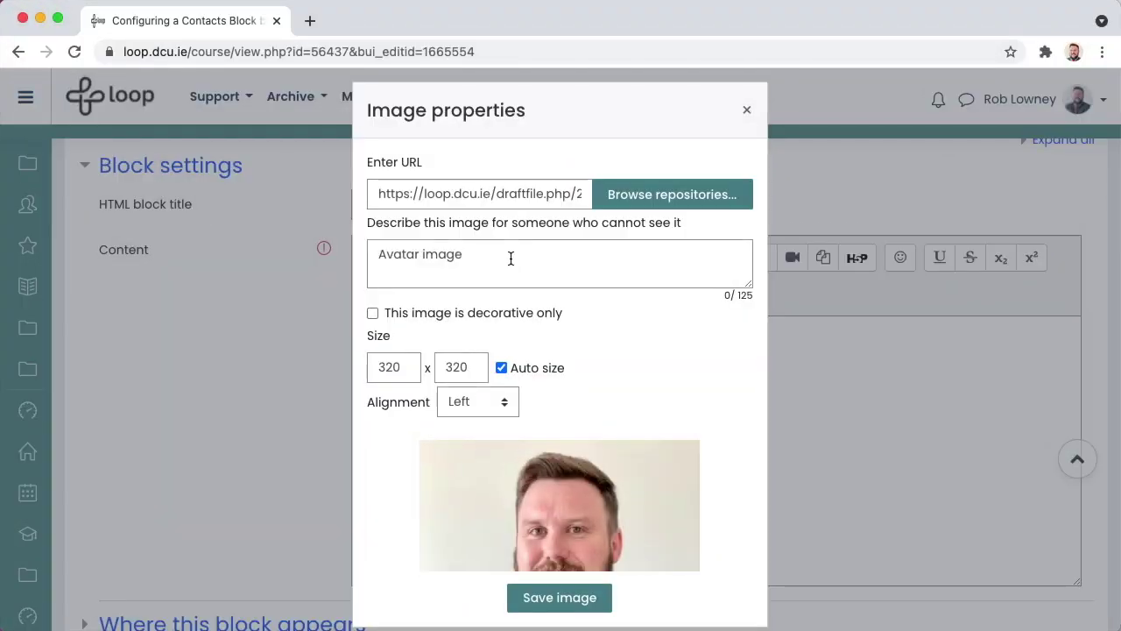
{"action": "left_click_drag", "start_coordinate": [508, 255], "coordinate": [371, 220]}
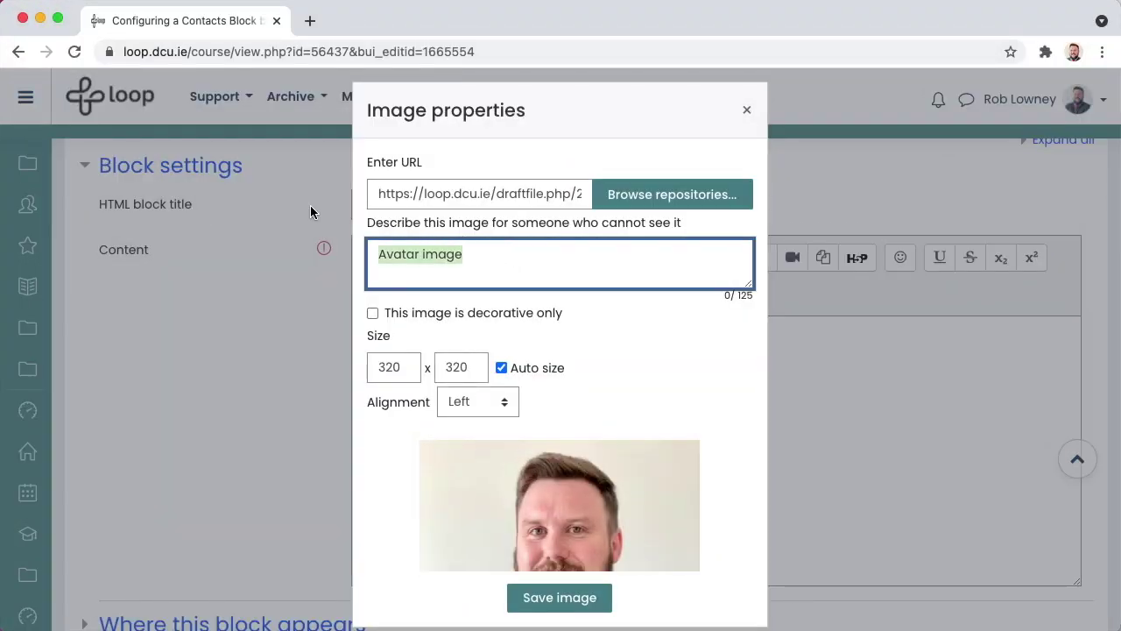
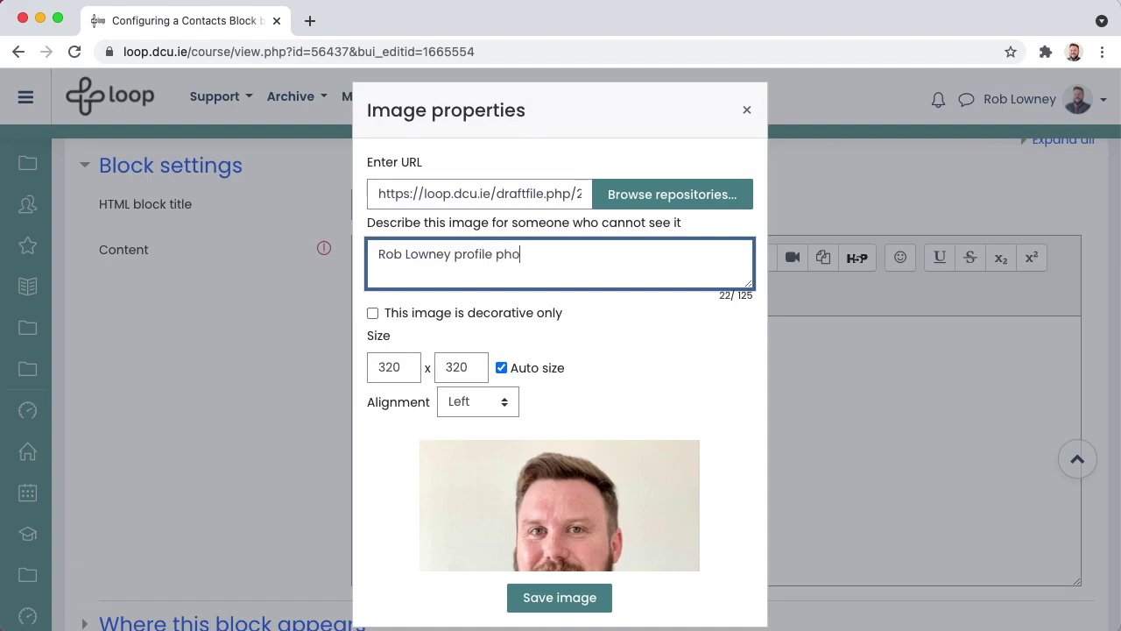
{"action": "type", "text": "to"}
{"action": "left_click_drag", "start_coordinate": [470, 371], "coordinate": [434, 361]}
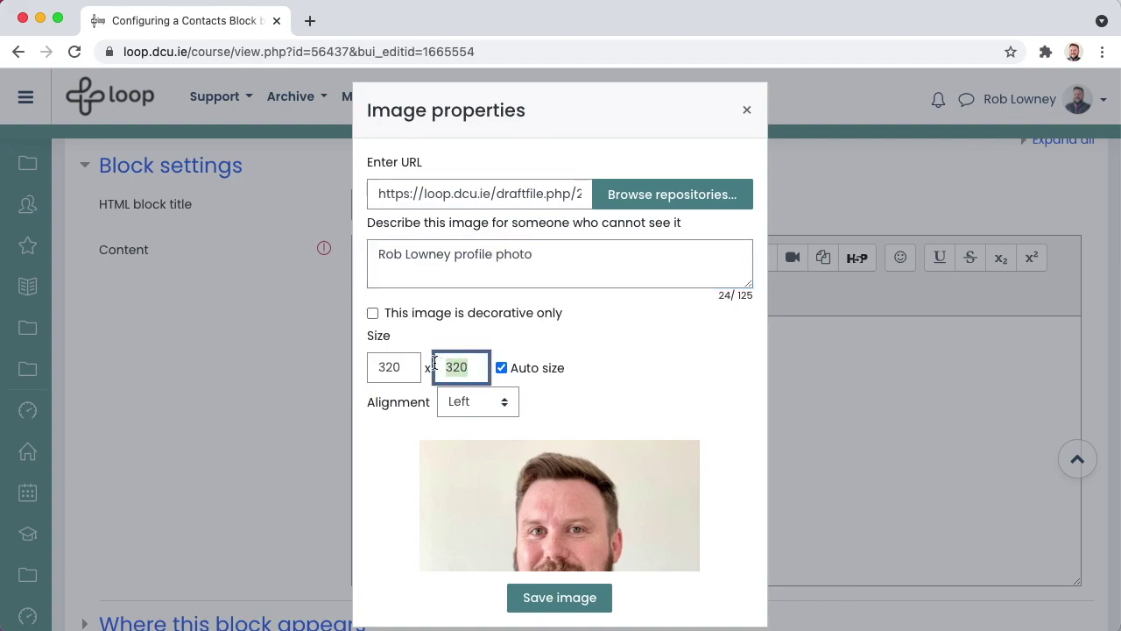
{"action": "type", "text": "120"}
{"action": "key", "text": "Tab"}
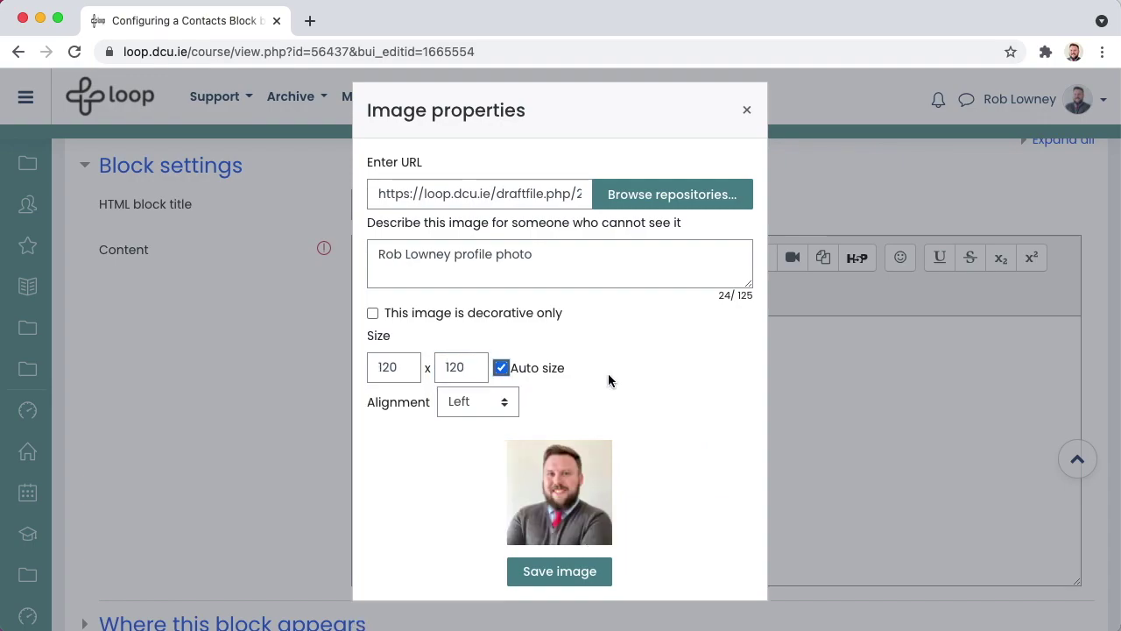
{"action": "left_click", "coordinate": [562, 575]}
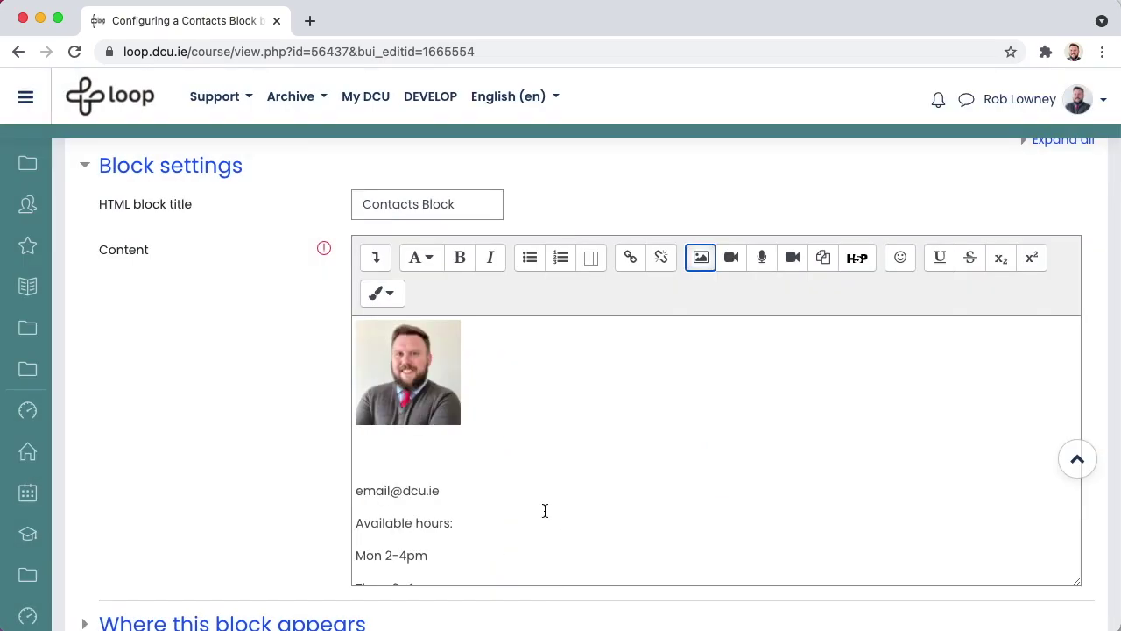
- Save the Contacts Block settings
{"action": "scroll", "coordinate": [545, 511], "scroll_direction": "down", "scroll_amount": 5}
{"action": "scroll", "coordinate": [545, 510], "scroll_direction": "down", "scroll_amount": 1}
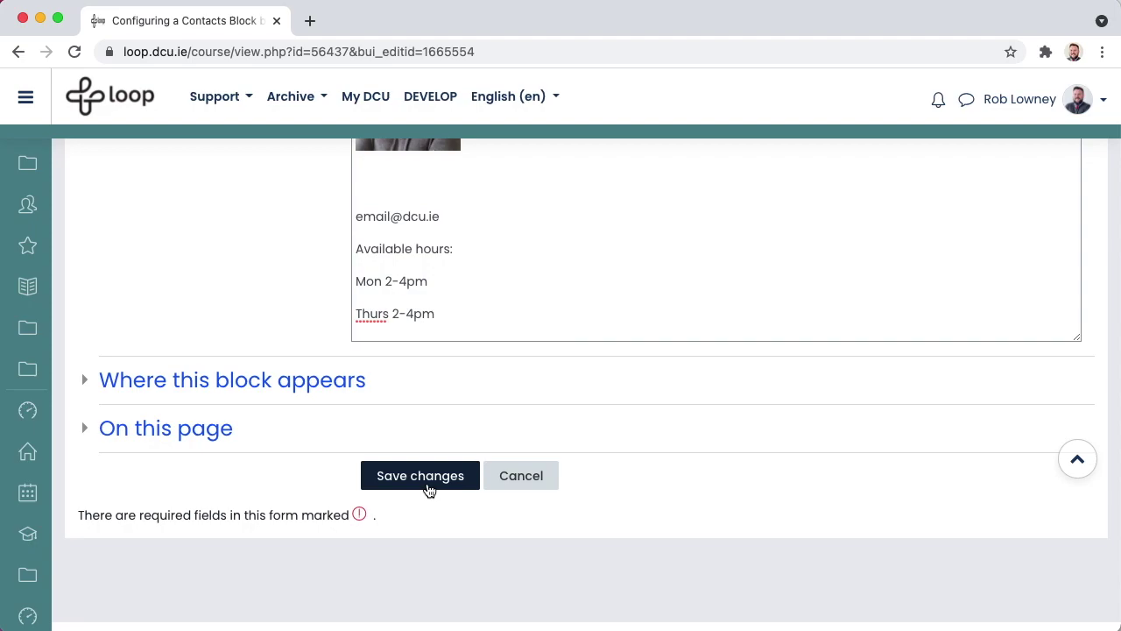
{"action": "left_click", "coordinate": [429, 490]}
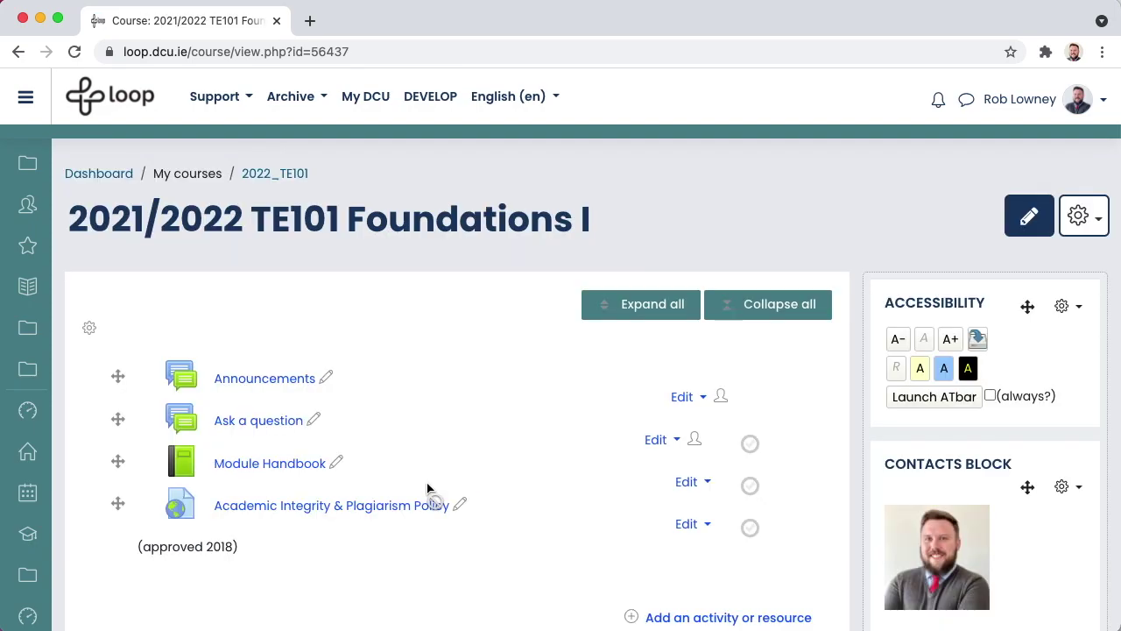
{"action": "scroll", "coordinate": [430, 490], "scroll_direction": "down", "scroll_amount": 1}
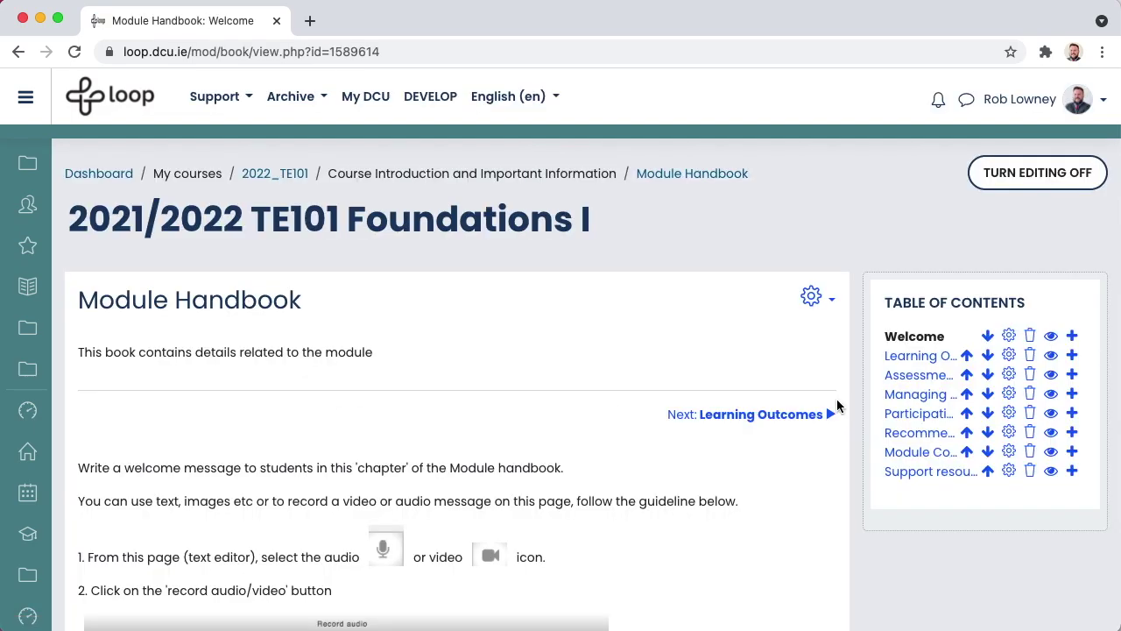
{"action": "scroll", "coordinate": [837, 403], "scroll_direction": "down", "scroll_amount": 3}
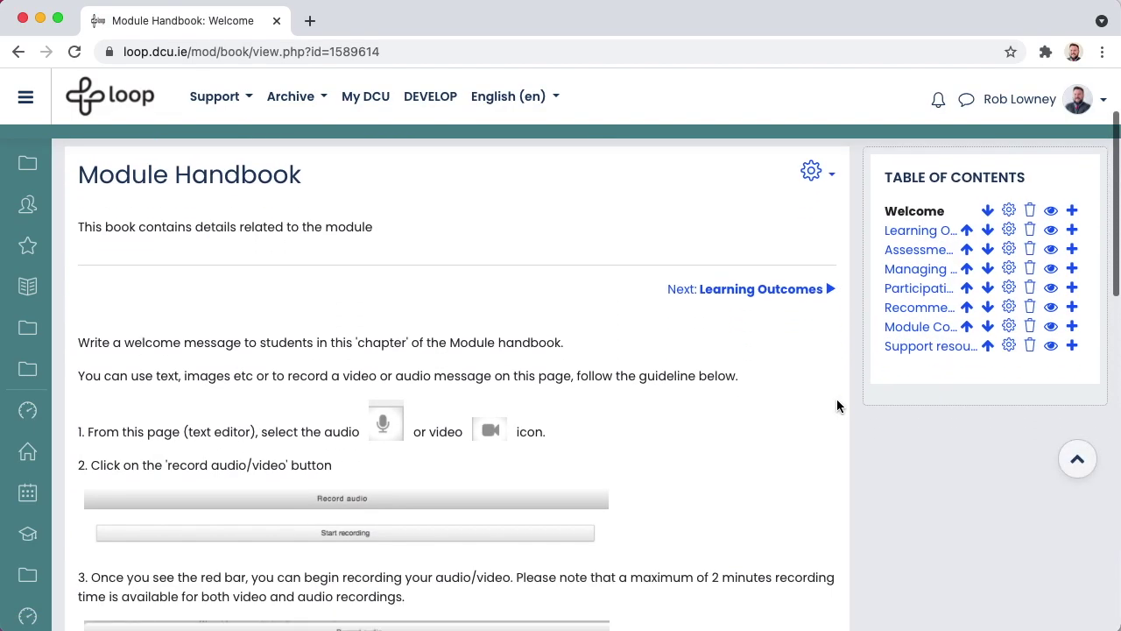
{"action": "left_click", "coordinate": [1008, 210]}
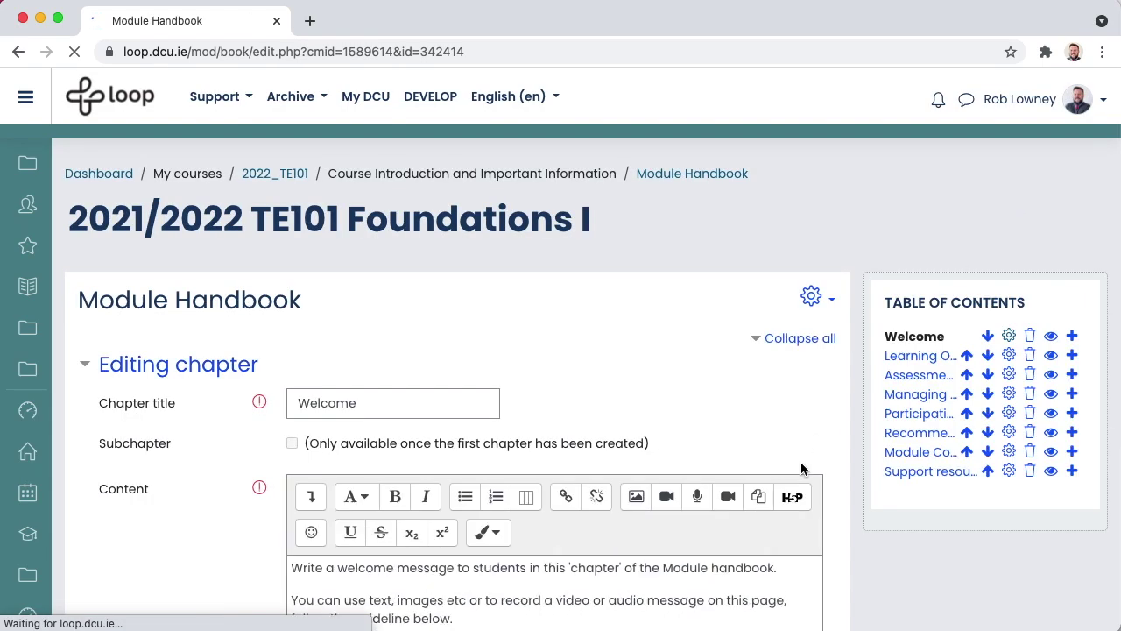
{"action": "scroll", "coordinate": [800, 464], "scroll_direction": "down", "scroll_amount": 10}
{"action": "scroll", "coordinate": [801, 464], "scroll_direction": "up", "scroll_amount": 10}
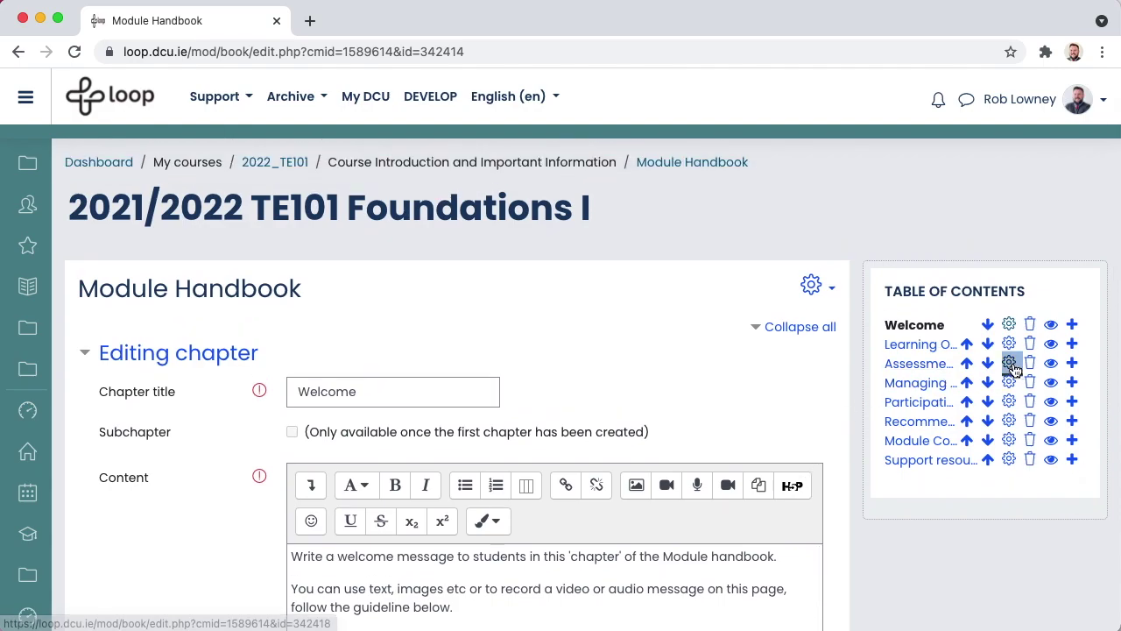
{"action": "left_click", "coordinate": [1009, 363]}
{"action": "scroll", "coordinate": [866, 453], "scroll_direction": "down", "scroll_amount": 5}
{"action": "scroll", "coordinate": [756, 483], "scroll_direction": "down", "scroll_amount": 5}
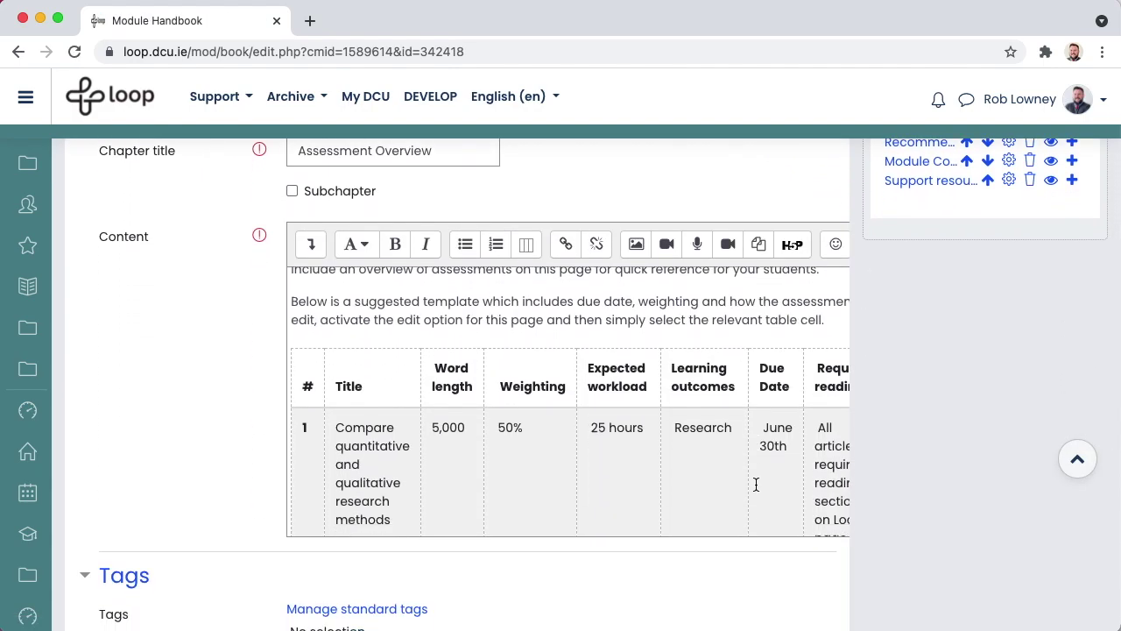
{"action": "scroll", "coordinate": [756, 483], "scroll_direction": "up", "scroll_amount": 5}
{"action": "scroll", "coordinate": [898, 524], "scroll_direction": "down", "scroll_amount": 4}
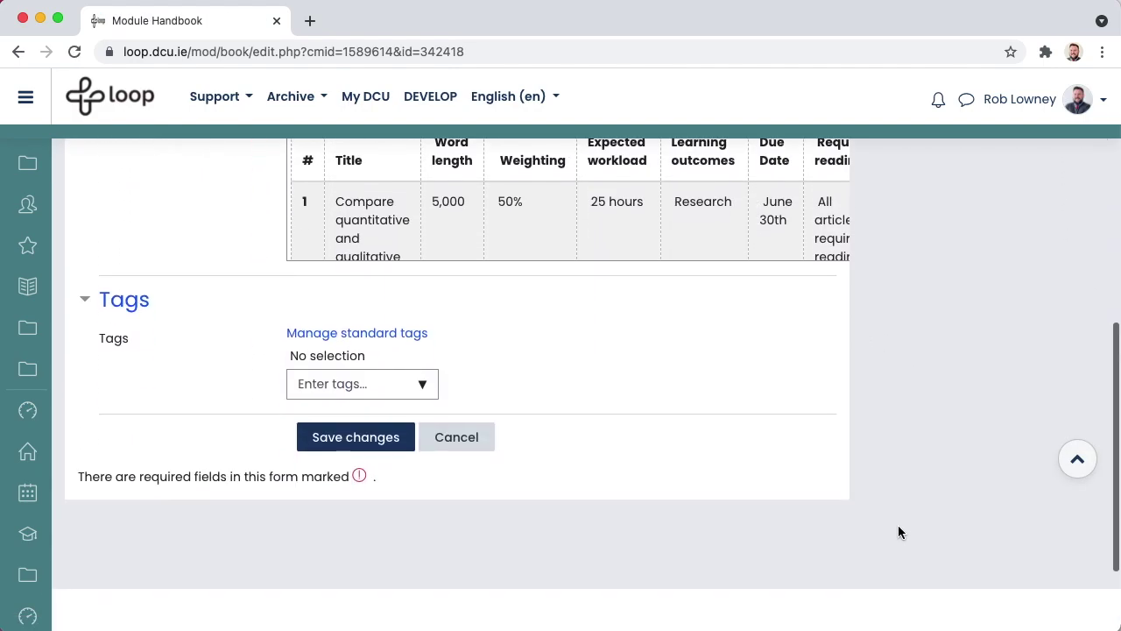
{"action": "left_click", "coordinate": [455, 438]}
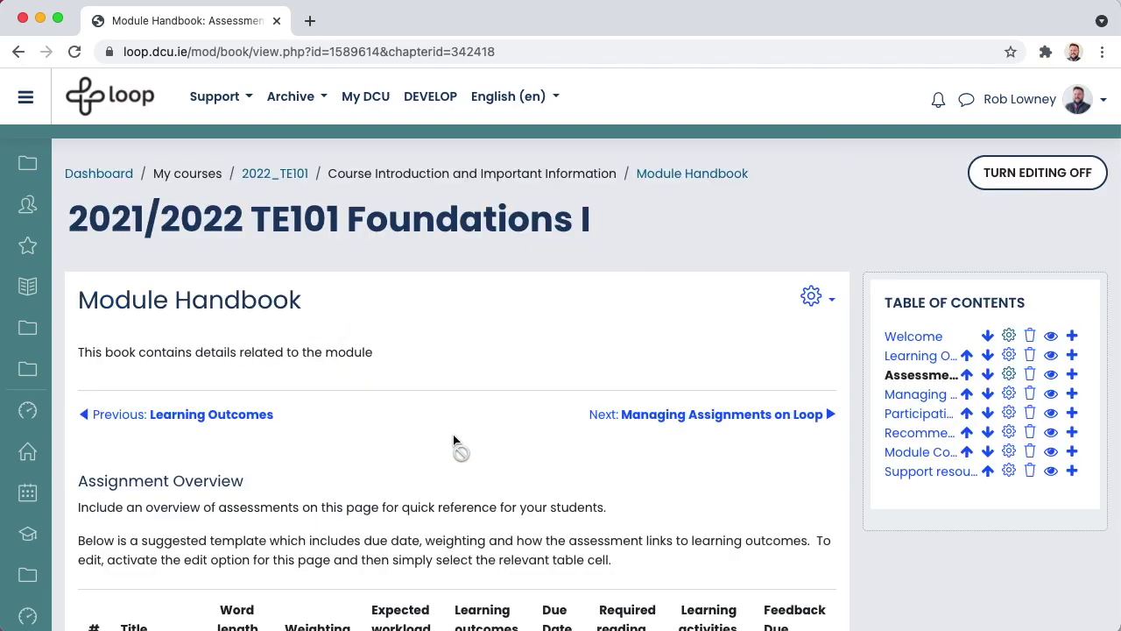
{"action": "left_click", "coordinate": [271, 173]}
{"action": "scroll", "coordinate": [854, 475], "scroll_direction": "down", "scroll_amount": 7}
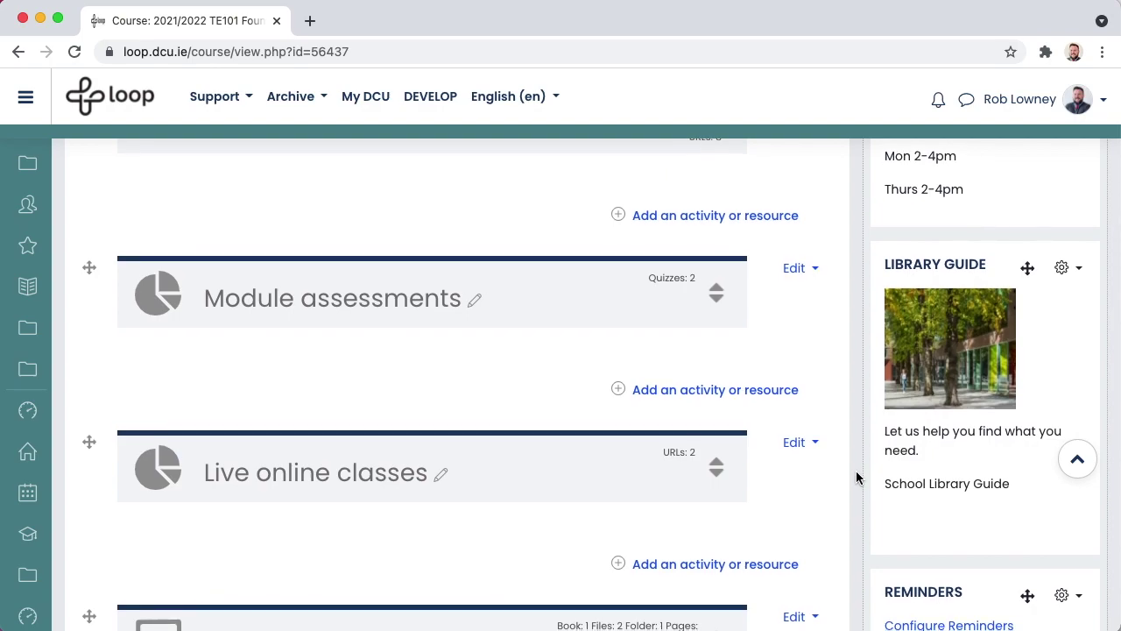
{"action": "left_click_drag", "start_coordinate": [1012, 486], "coordinate": [885, 480]}
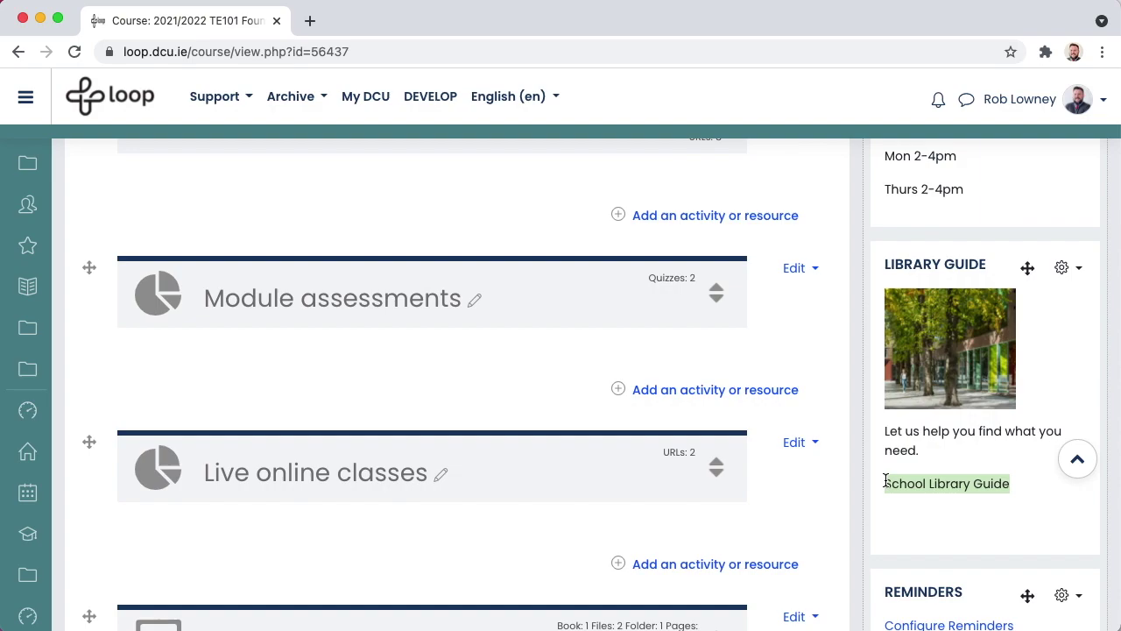
{"action": "left_click", "coordinate": [1065, 268]}
{"action": "left_click", "coordinate": [1020, 299]}
{"action": "scroll", "coordinate": [971, 394], "scroll_direction": "down", "scroll_amount": 5}
{"action": "left_click_drag", "start_coordinate": [480, 450], "coordinate": [354, 448]}
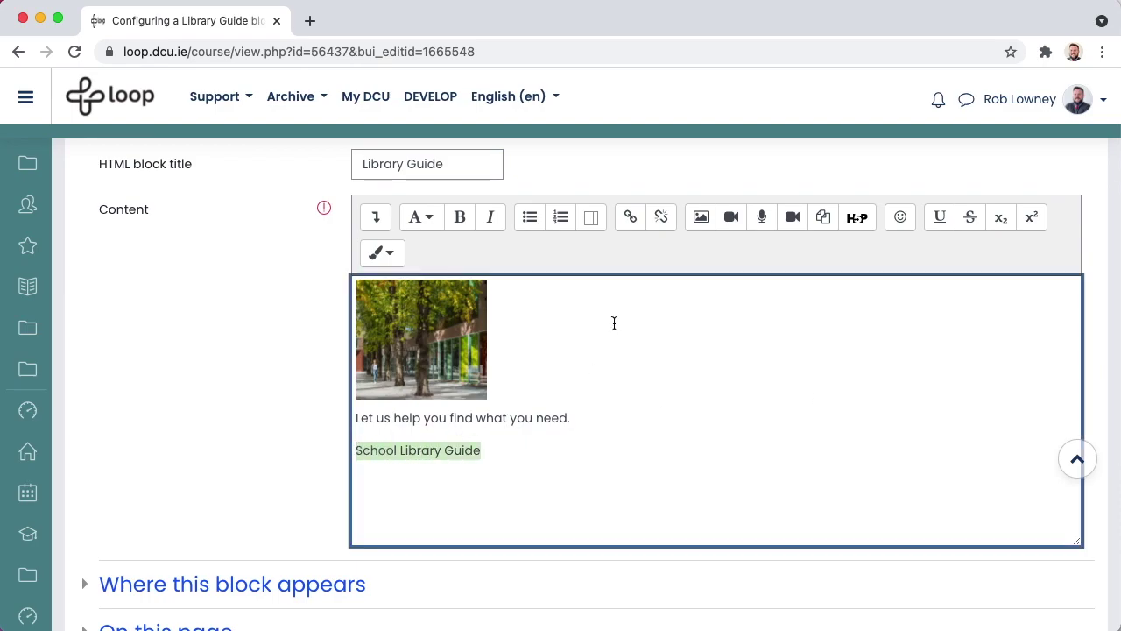
{"action": "left_click", "coordinate": [629, 217]}
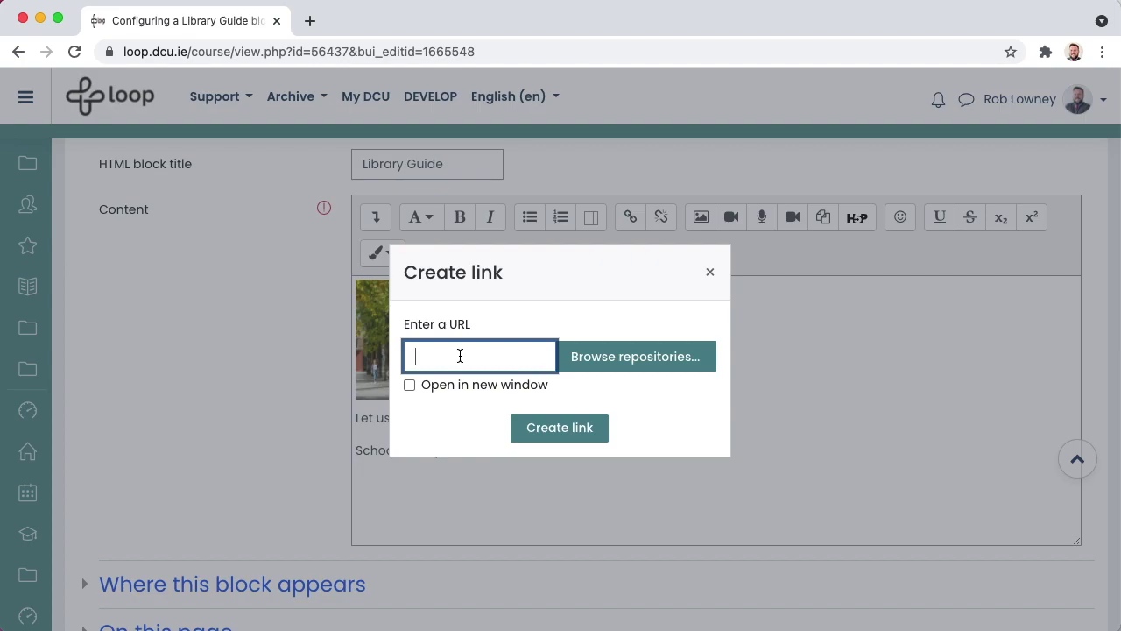
{"action": "left_click", "coordinate": [709, 271]}
{"action": "scroll", "coordinate": [608, 385], "scroll_direction": "down", "scroll_amount": 5}
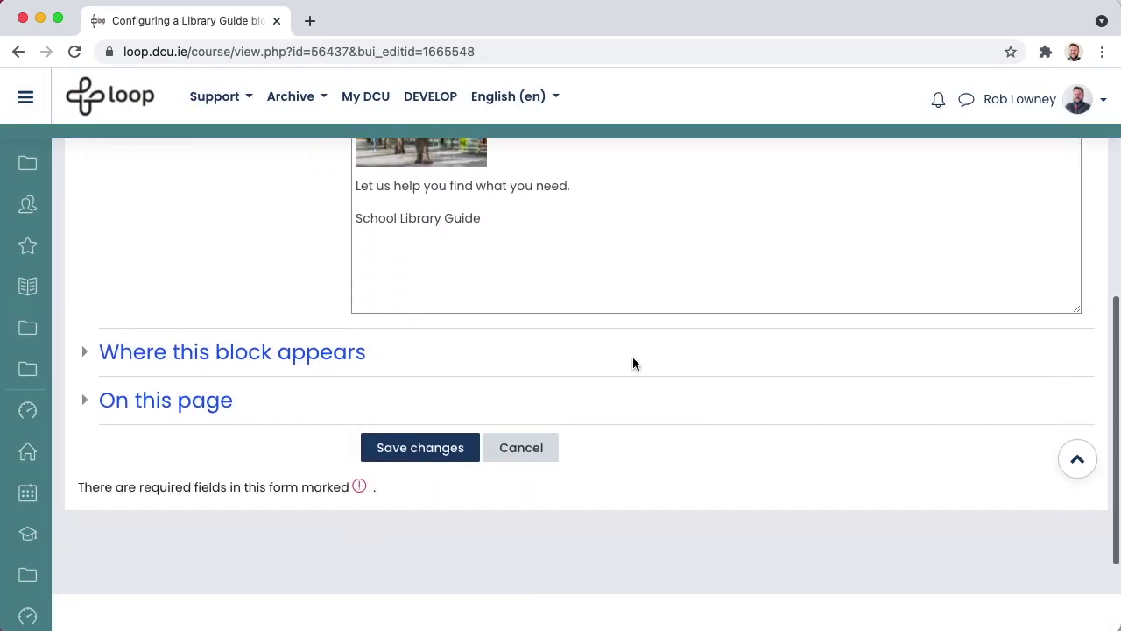
{"action": "left_click", "coordinate": [521, 447]}
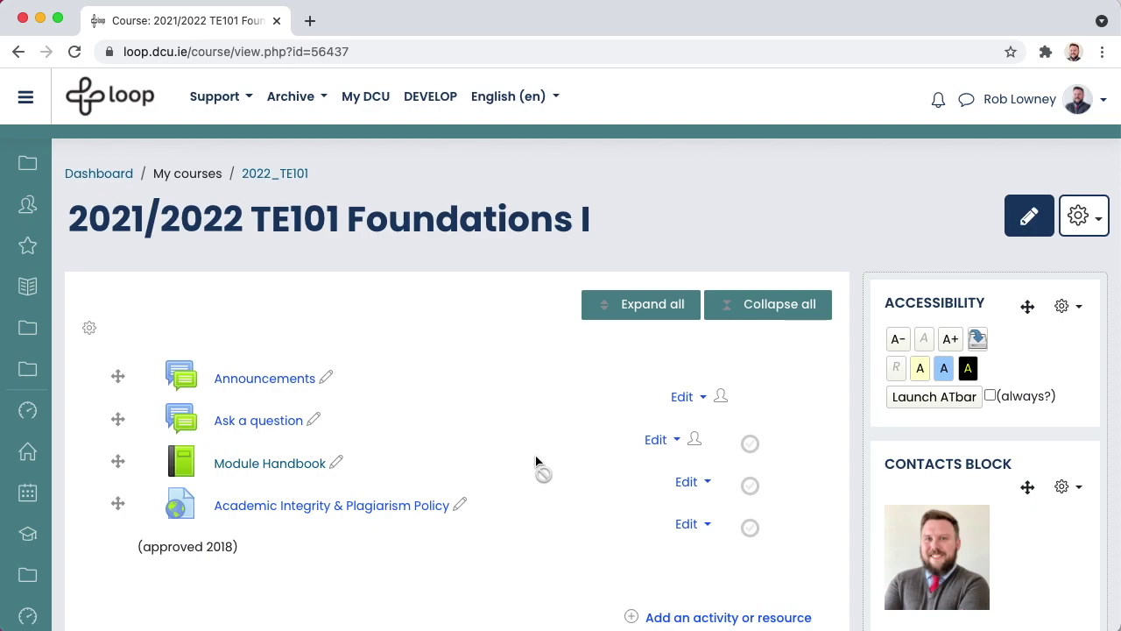
- Set Course visibility to Hide in the course settings and save and display
{"action": "left_click", "coordinate": [1088, 216]}
{"action": "left_click", "coordinate": [979, 261]}
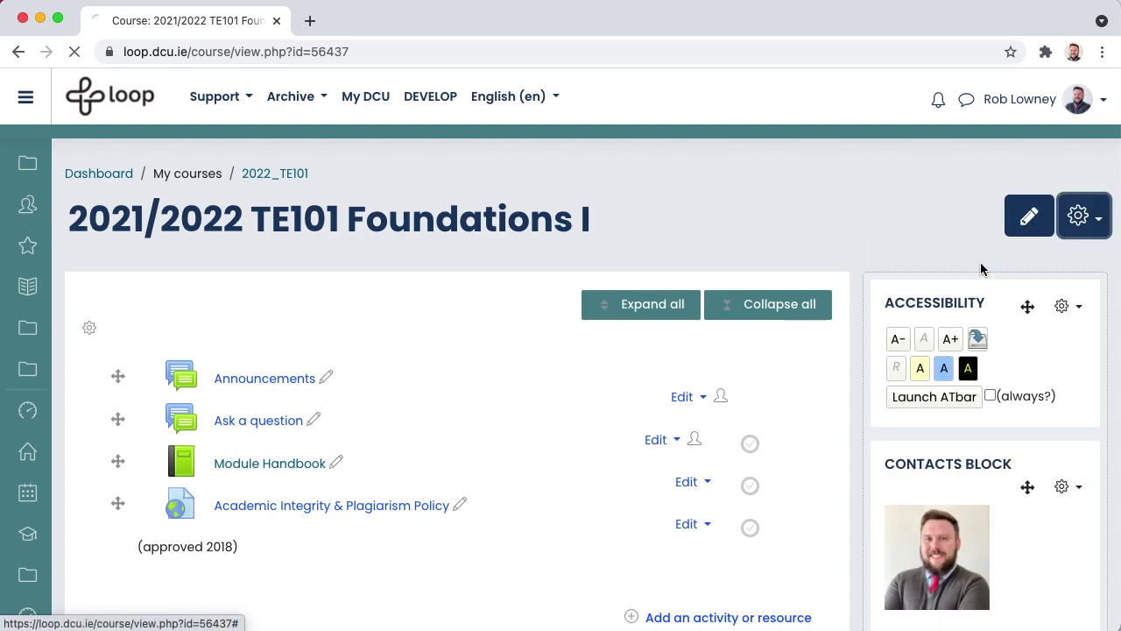
{"action": "scroll", "coordinate": [914, 431], "scroll_direction": "down", "scroll_amount": 5}
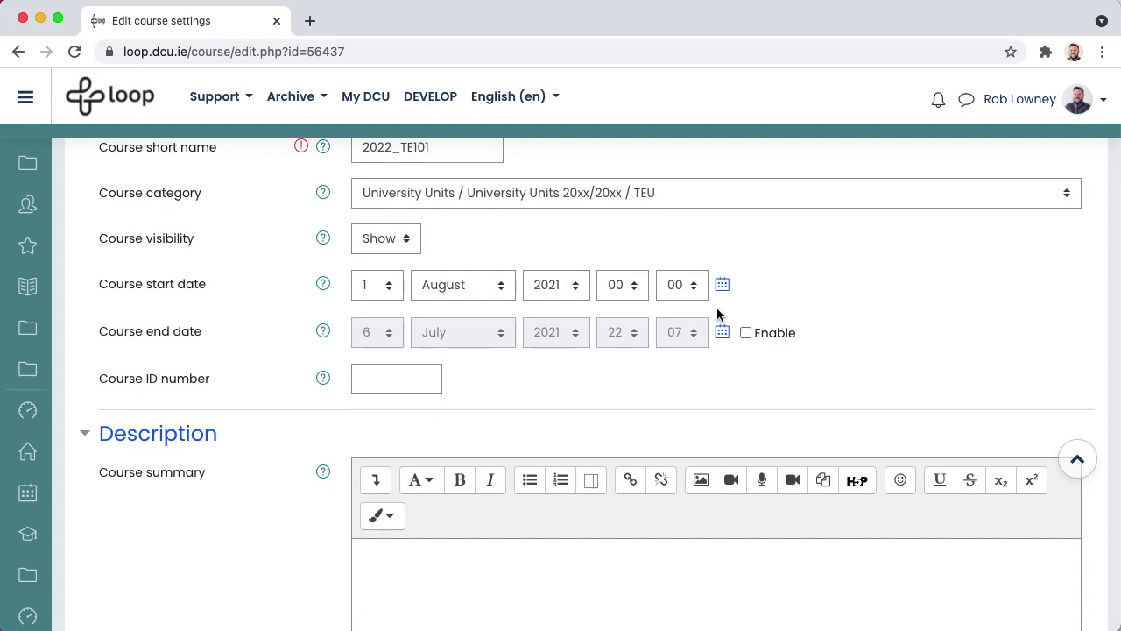
{"action": "scroll", "coordinate": [716, 314], "scroll_direction": "down", "scroll_amount": 1}
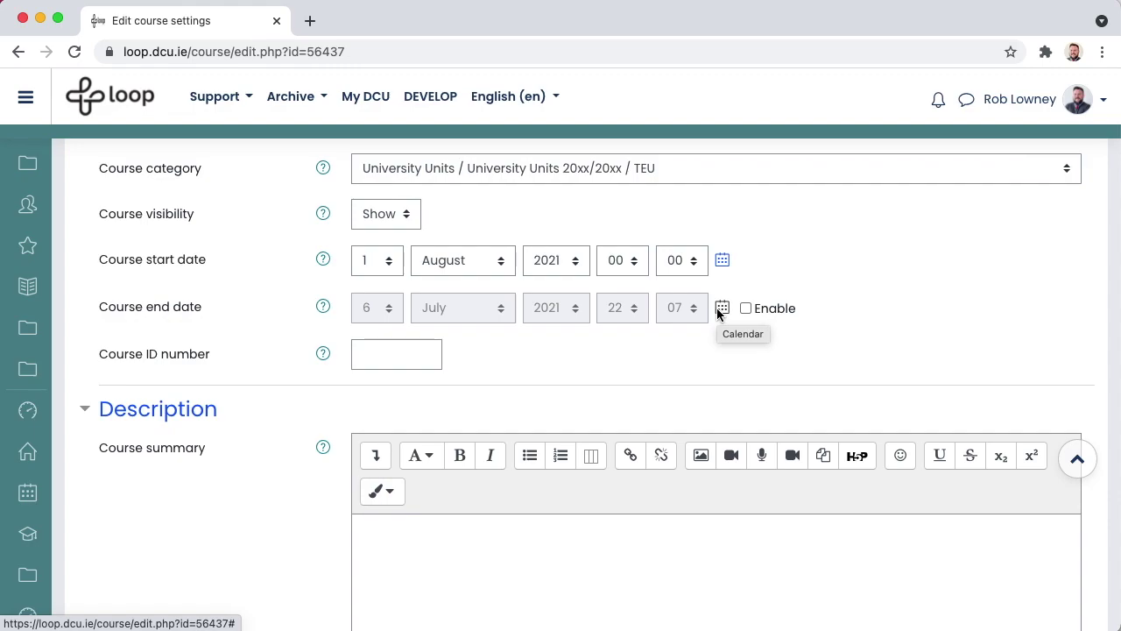
{"action": "scroll", "coordinate": [717, 313], "scroll_direction": "up", "scroll_amount": 3}
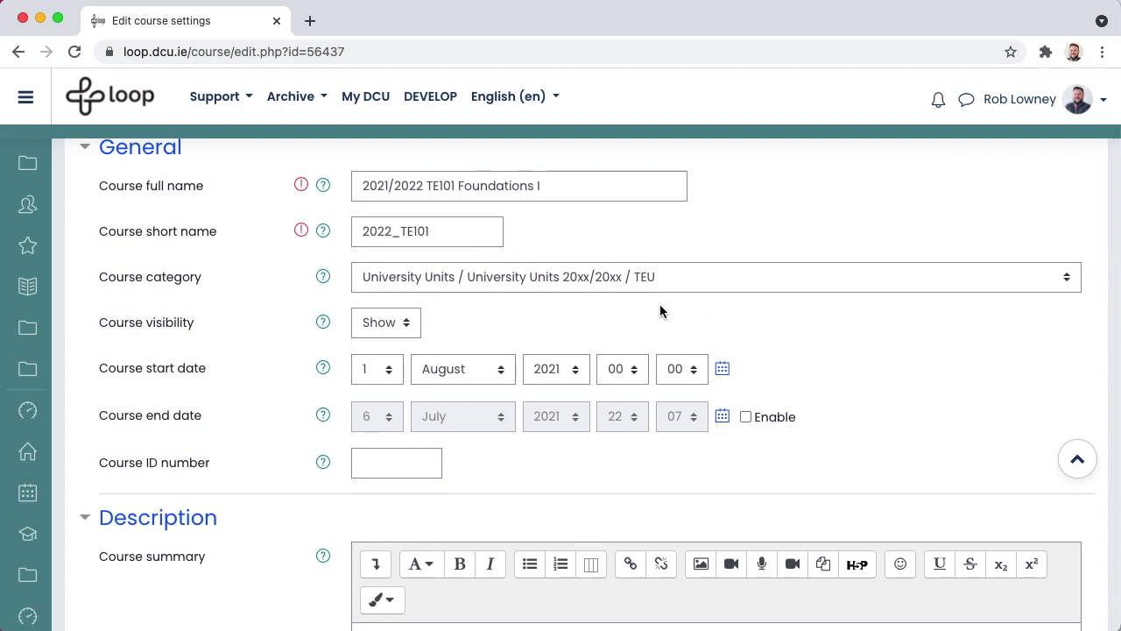
{"action": "left_click", "coordinate": [415, 326]}
{"action": "left_click", "coordinate": [378, 300]}
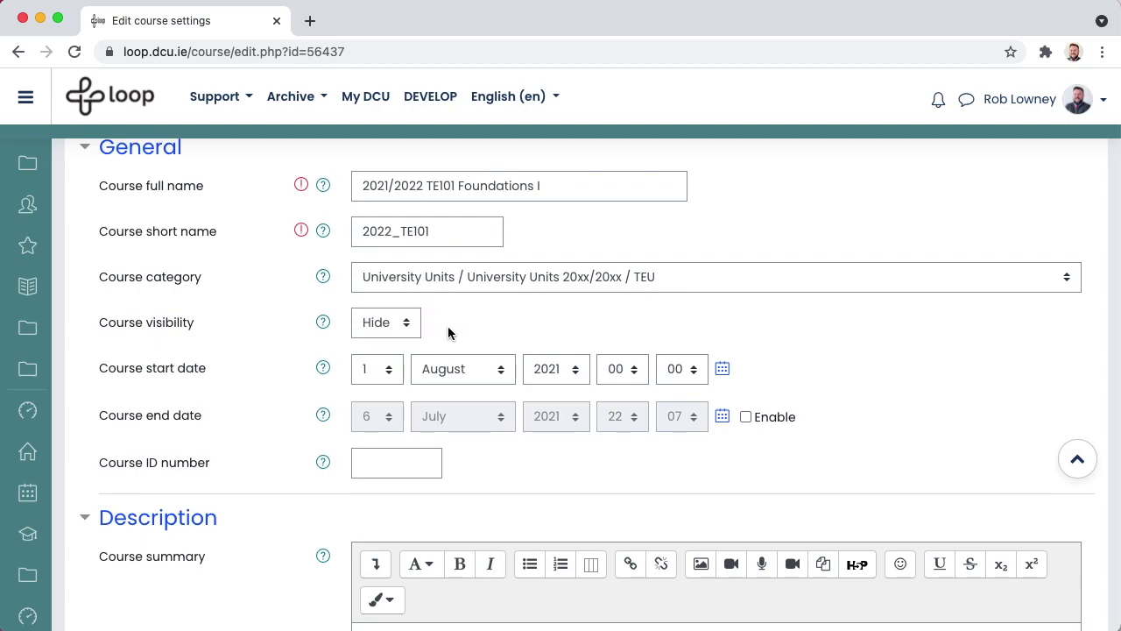
{"action": "scroll", "coordinate": [448, 331], "scroll_direction": "down", "scroll_amount": 20}
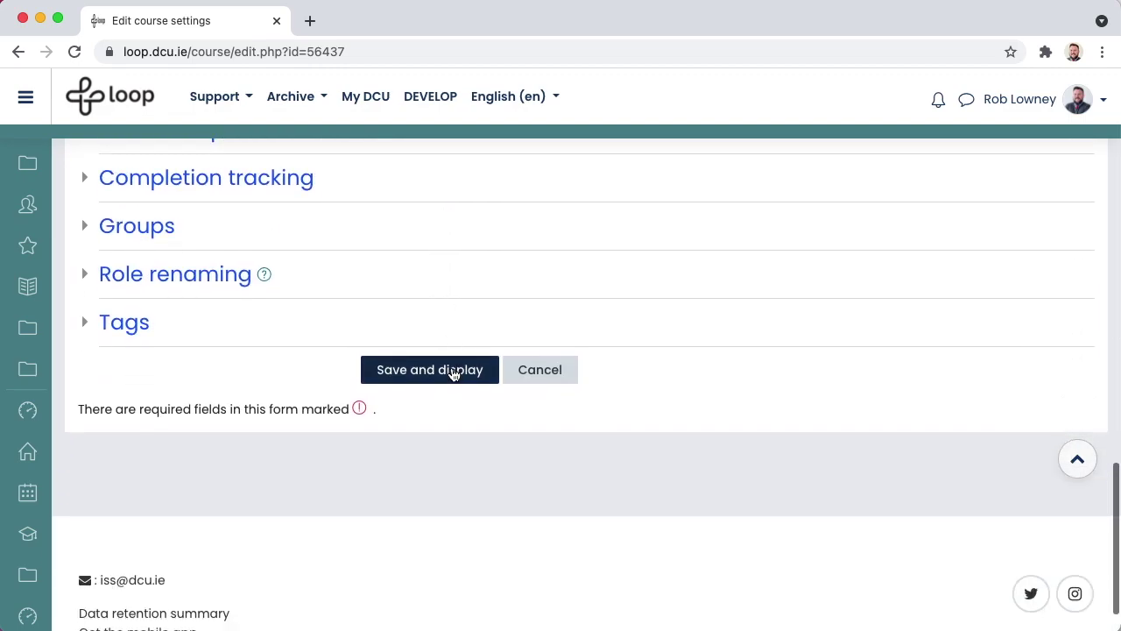
{"action": "left_click", "coordinate": [453, 371]}
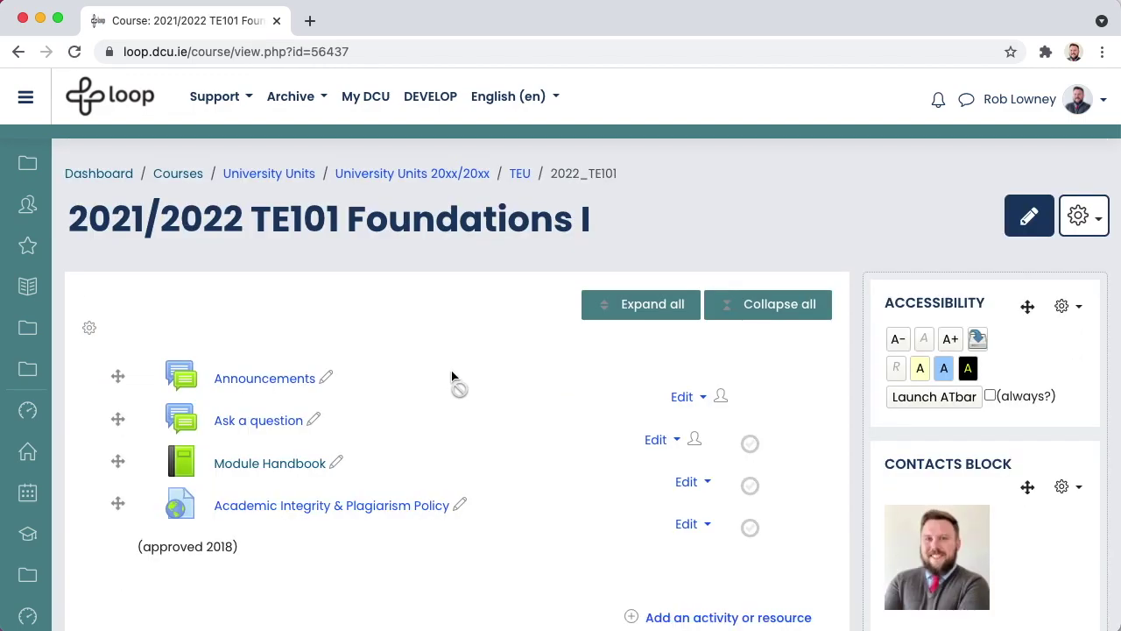